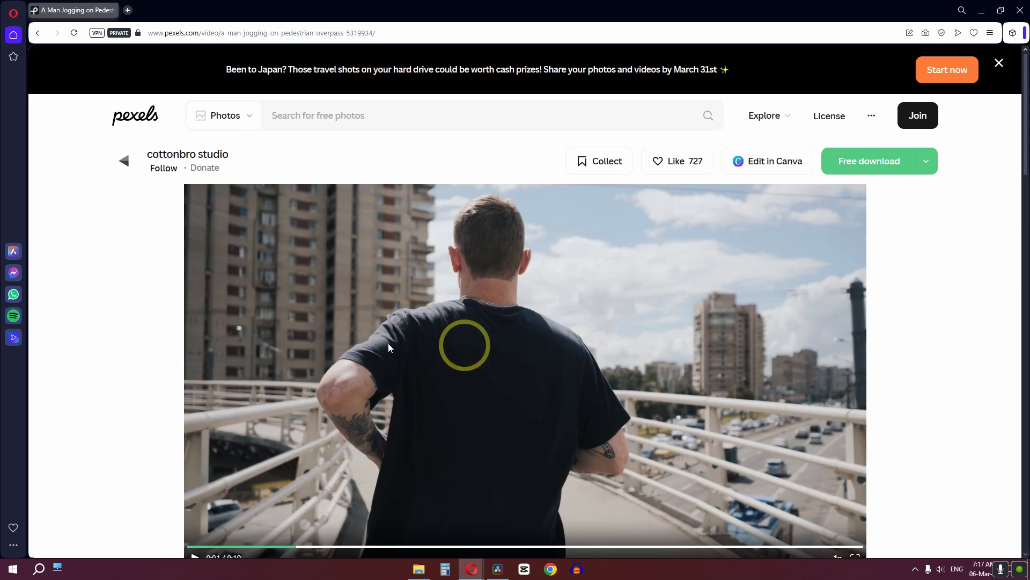
- Switch to DaVinci Resolve and open the pexels-cottonbro-5319934.mp4 timeline clip for Fusion compositing
key(alt+Tab)
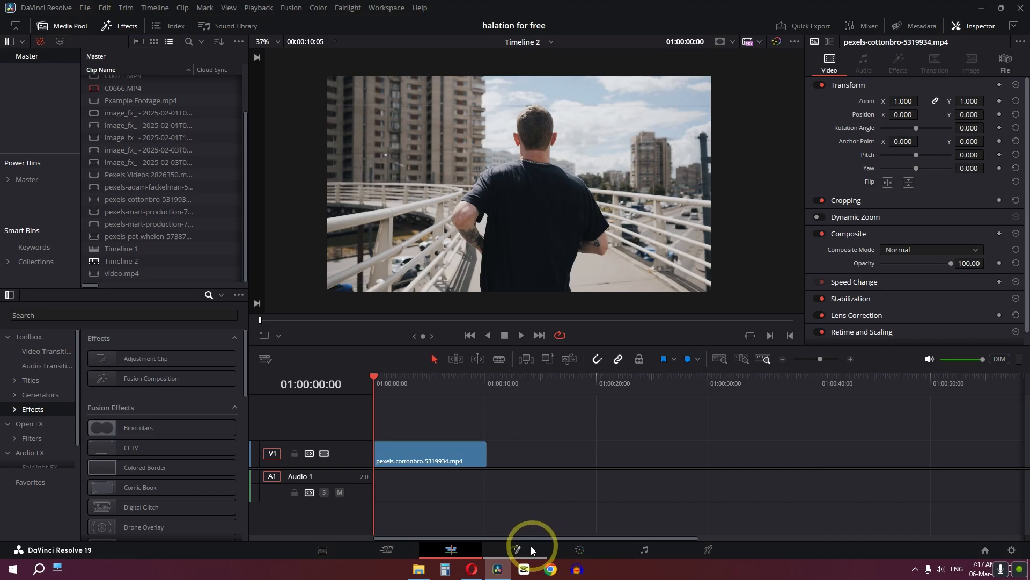
click(512, 549)
drag(502, 495, 505, 507)
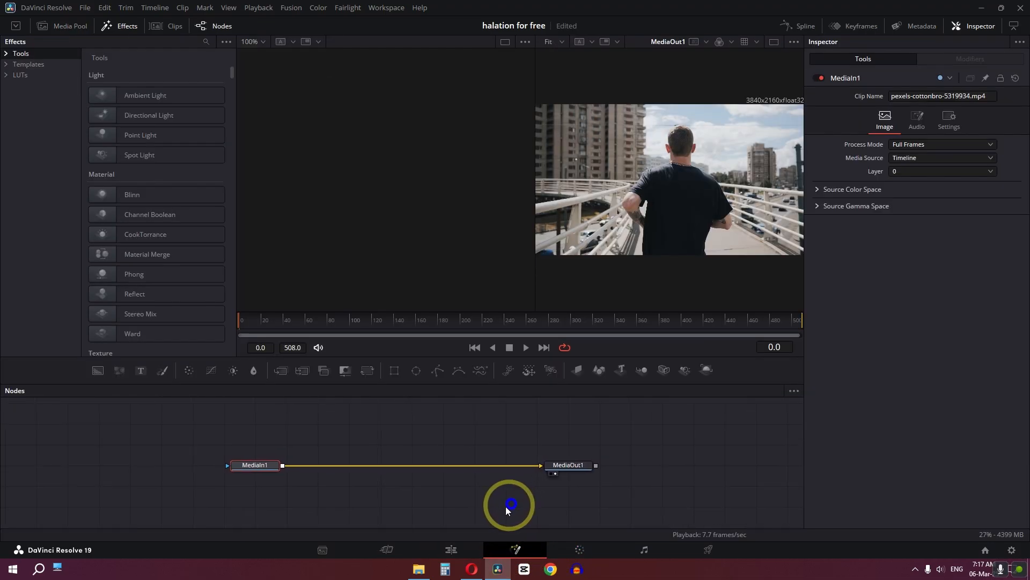
- Add an unconnected Emboss node above the link between MediaIn1 and MediaOut1
click(334, 436)
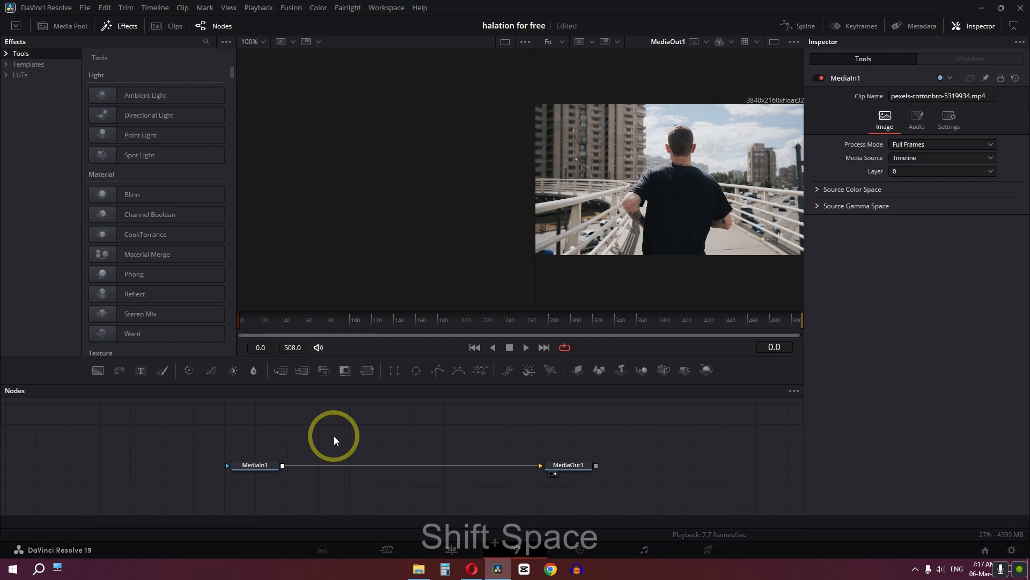
key(shift+space)
text(SOFT)
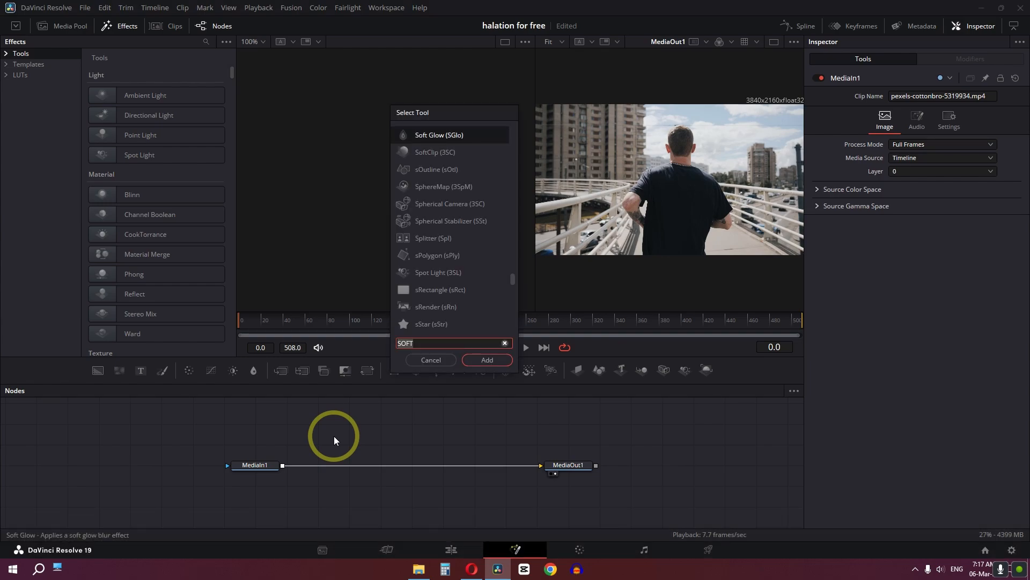
text(emb)
key(Down)
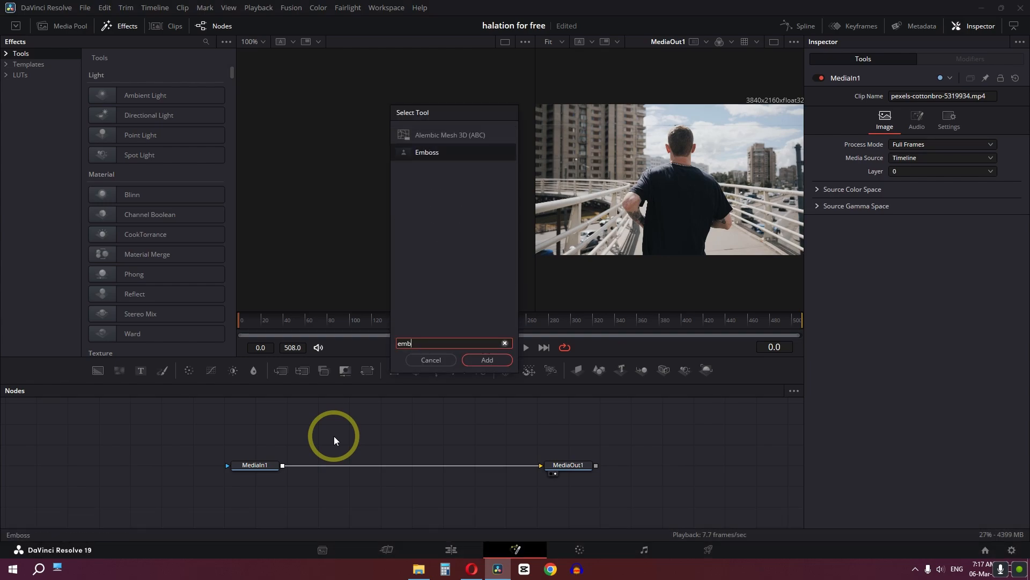
key(Return)
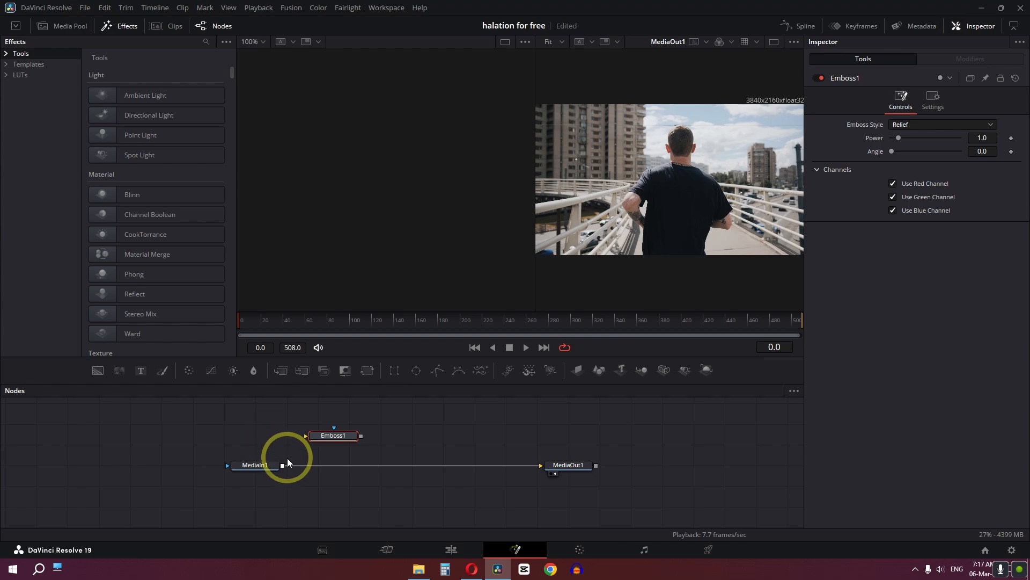
- Connect MediaIn1's output to the Emboss node's input and show the Emboss result in the empty viewer
drag(283, 466, 308, 437)
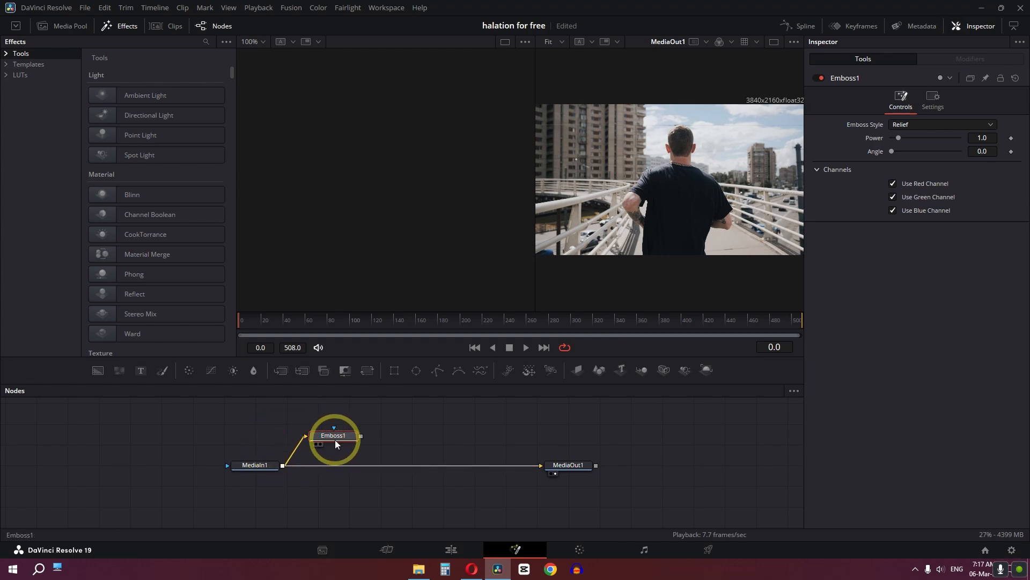
click(334, 440)
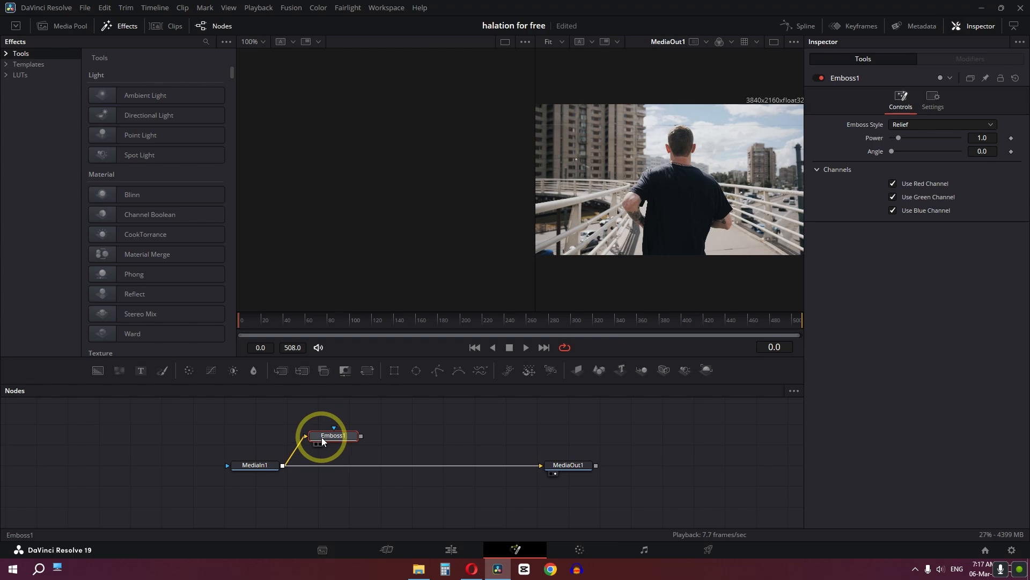
key(1)
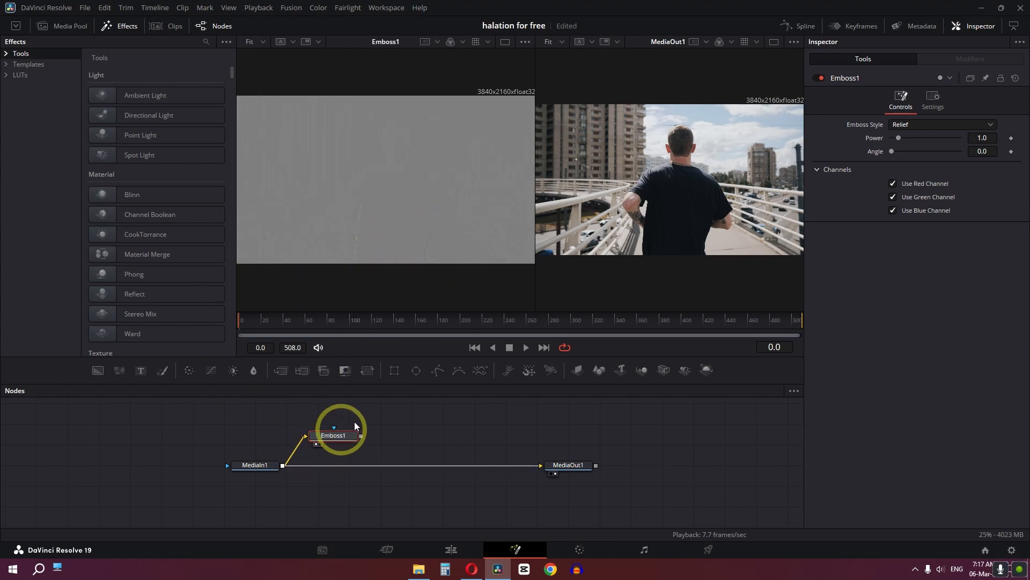
- Set the Emboss style to Sobel and disable its blue and green channels, keeping only red
click(957, 124)
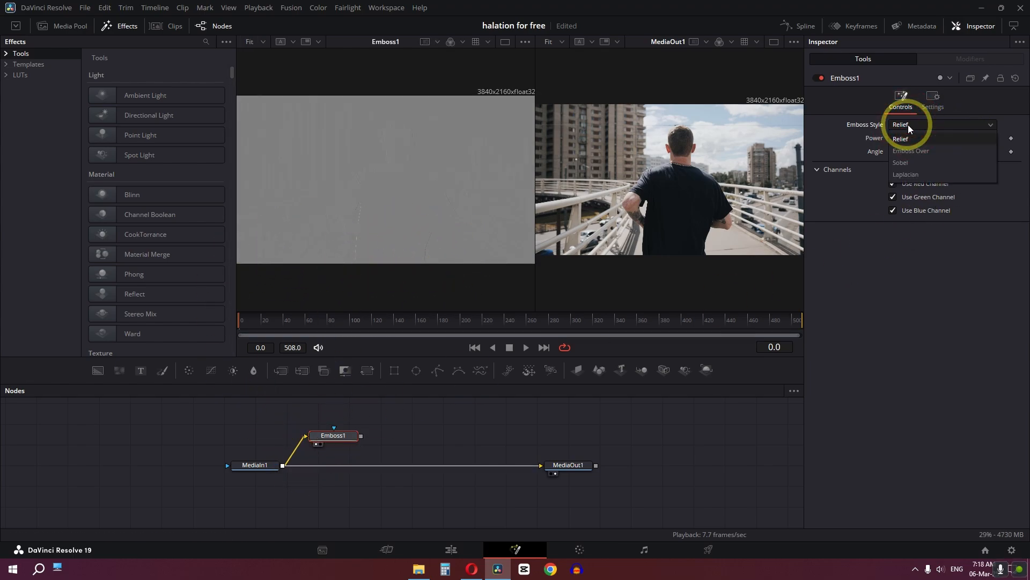
click(909, 164)
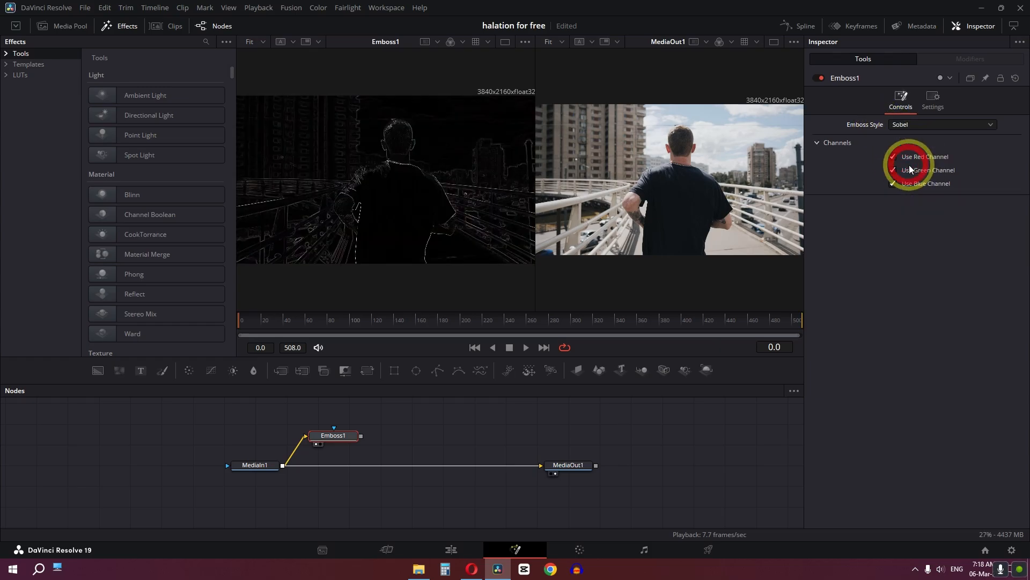
click(892, 184)
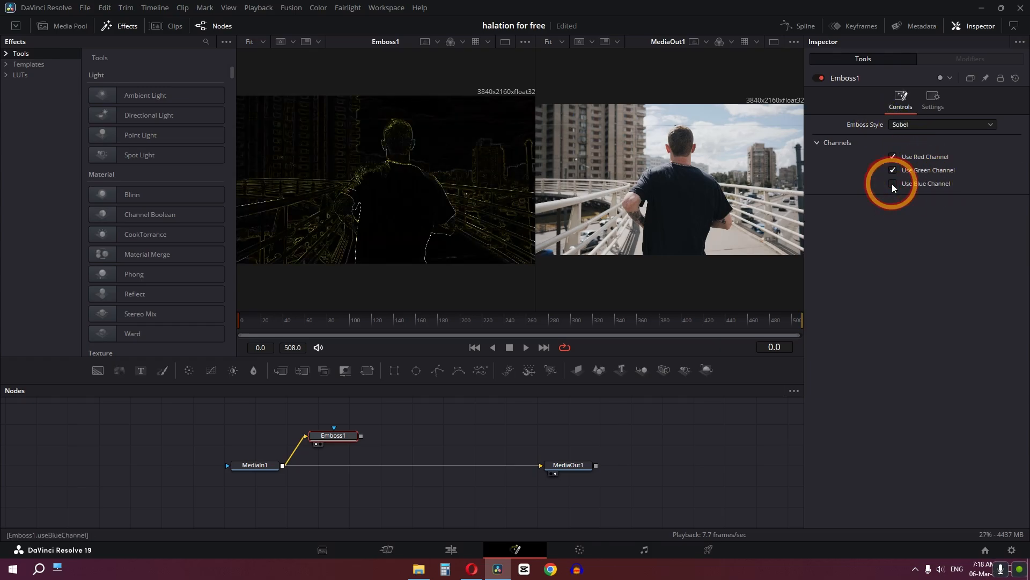
click(893, 170)
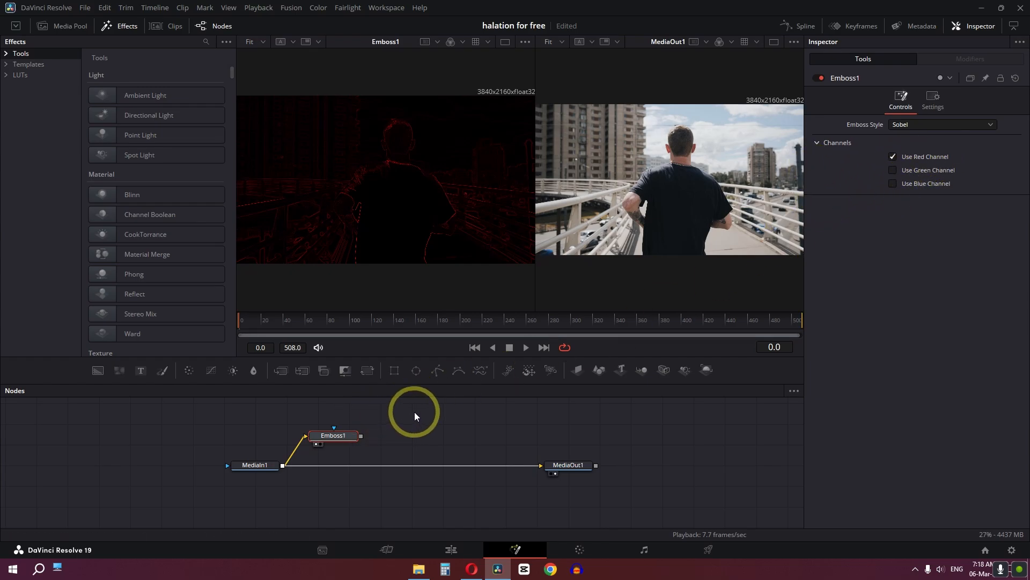
- Add a Soft Glow node after the Emboss node and show its result in the viewer that displays Emboss1
key(shift+space)
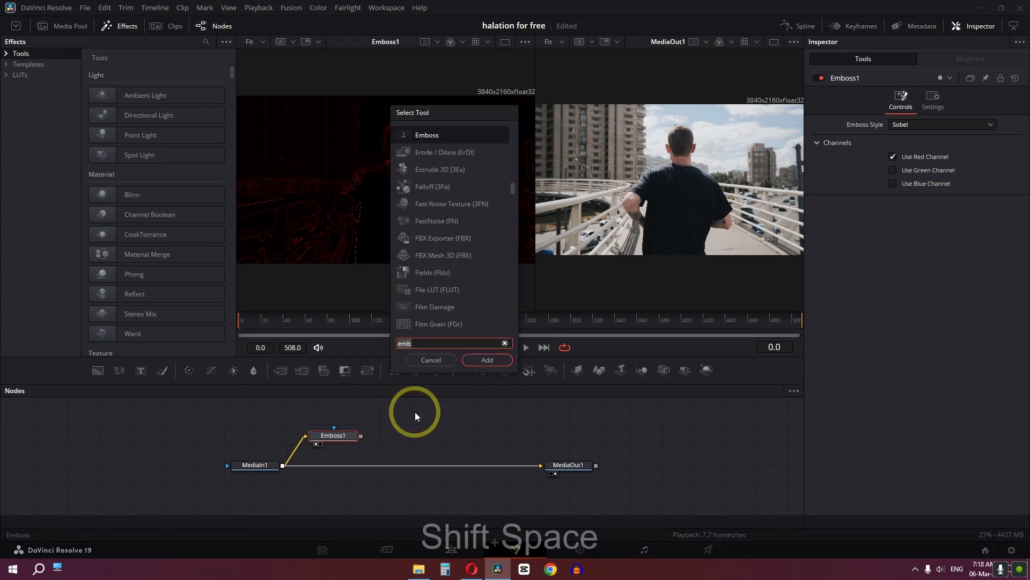
text(soft)
click(480, 361)
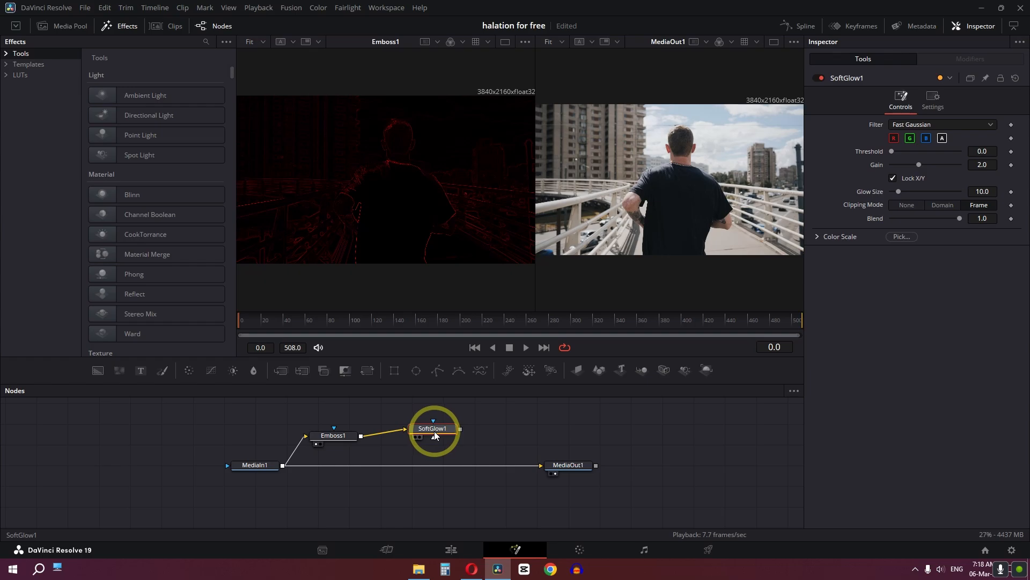
key(1)
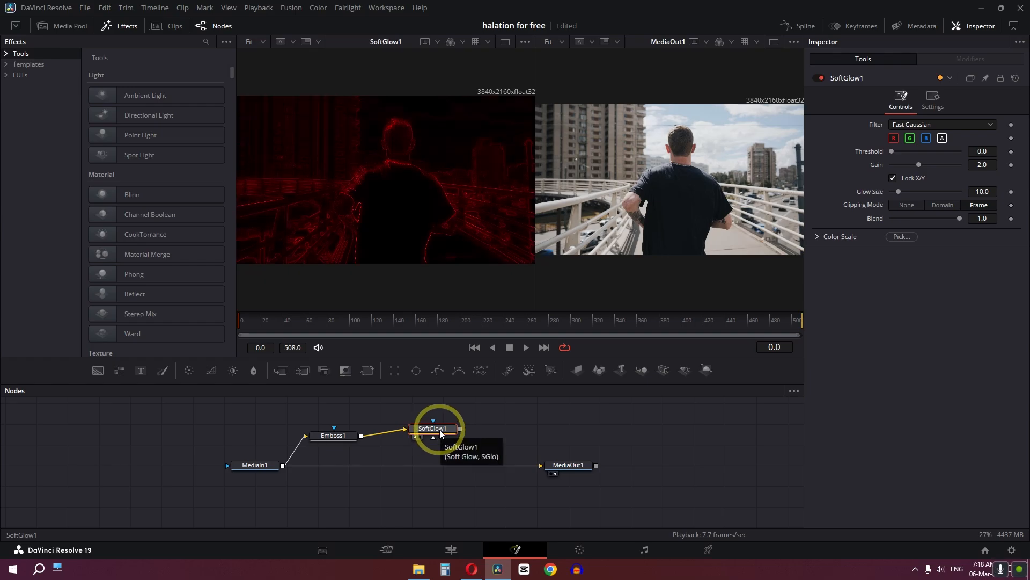
- Set the Soft Glow's glow size to about 38.6, gain to about 3.5 and threshold to about 0.228
drag(898, 192, 908, 194)
mouse_move(891, 154)
mouse_down()
mouse_move(943, 169)
mouse_move(909, 152)
mouse_up()
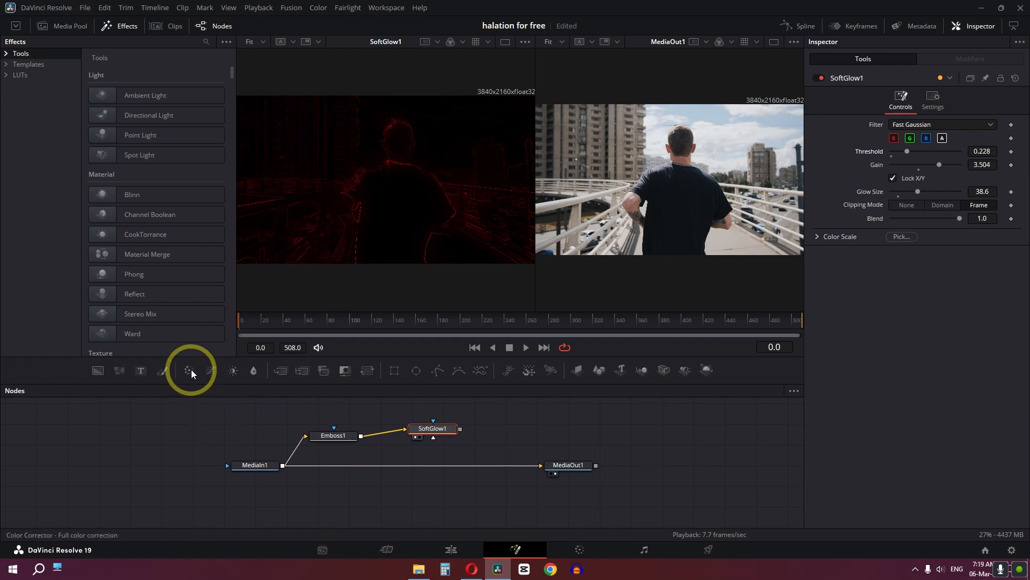
- Insert a Color Corrector node between MediaIn1 and Emboss1, and space out the nodes
drag(288, 440, 298, 447)
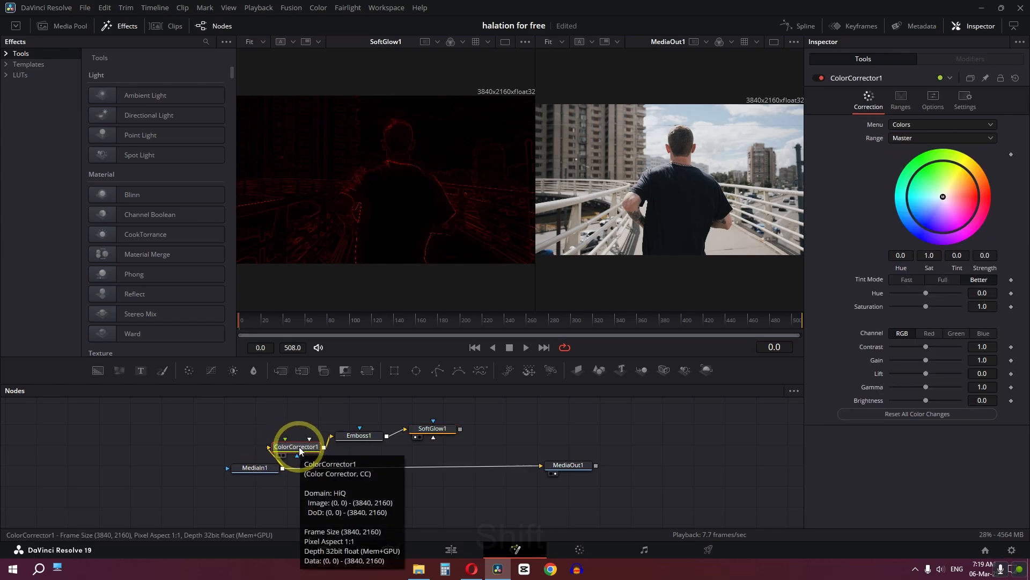
drag(298, 447, 278, 416)
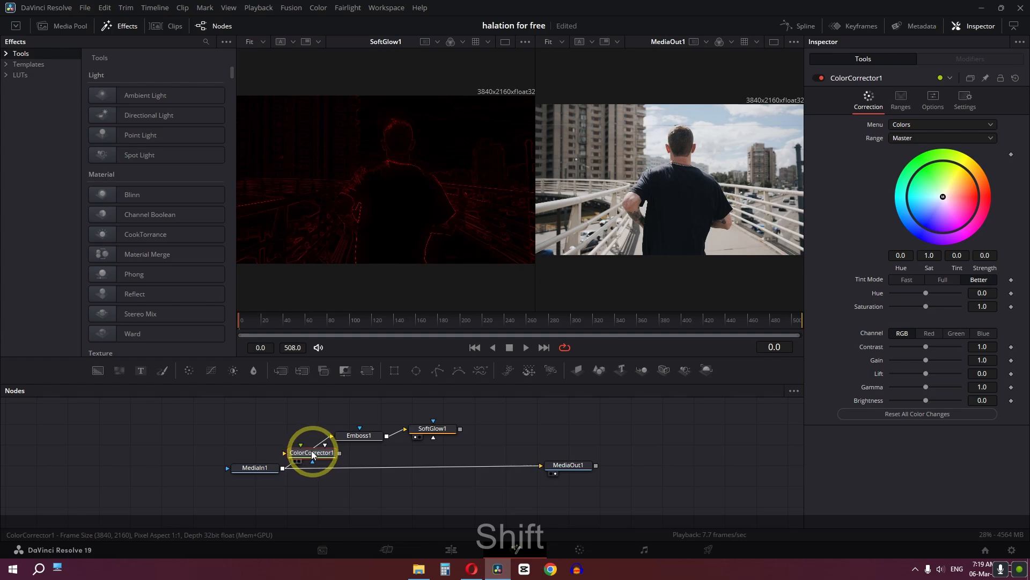
drag(313, 454, 311, 443)
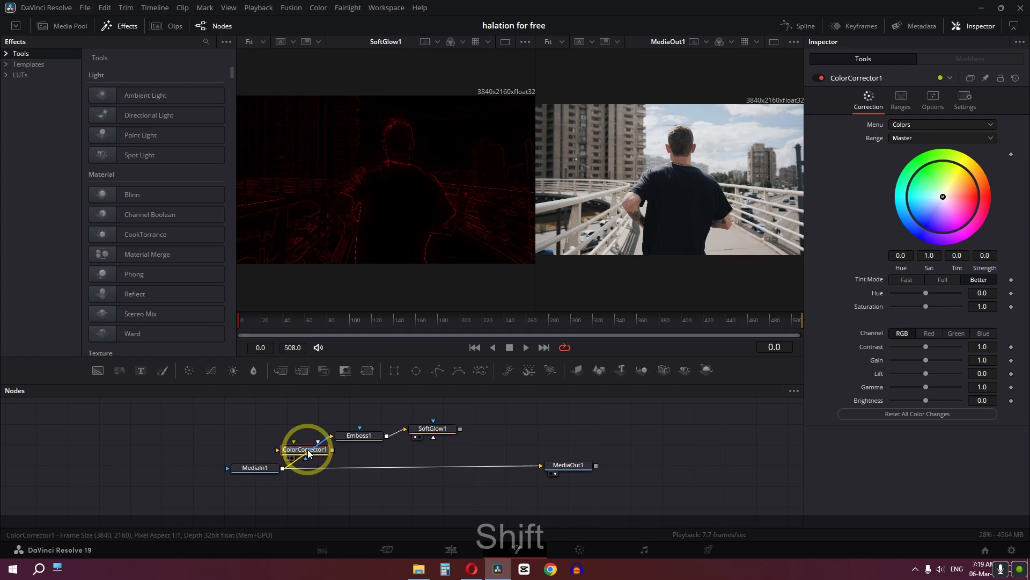
drag(307, 449, 218, 486)
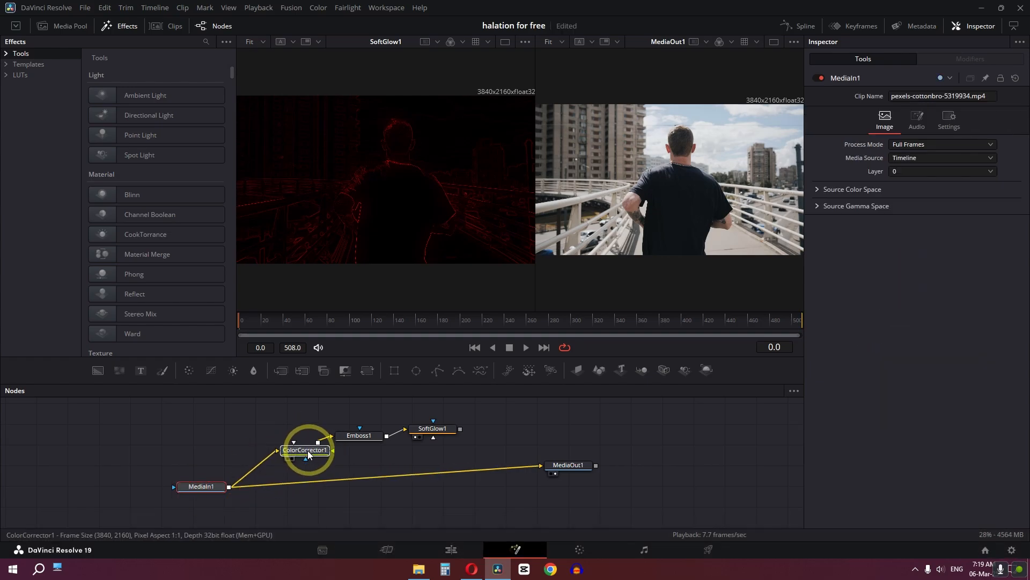
drag(308, 450, 279, 452)
- Lower the Color Corrector's contrast to about 0.45
click(274, 455)
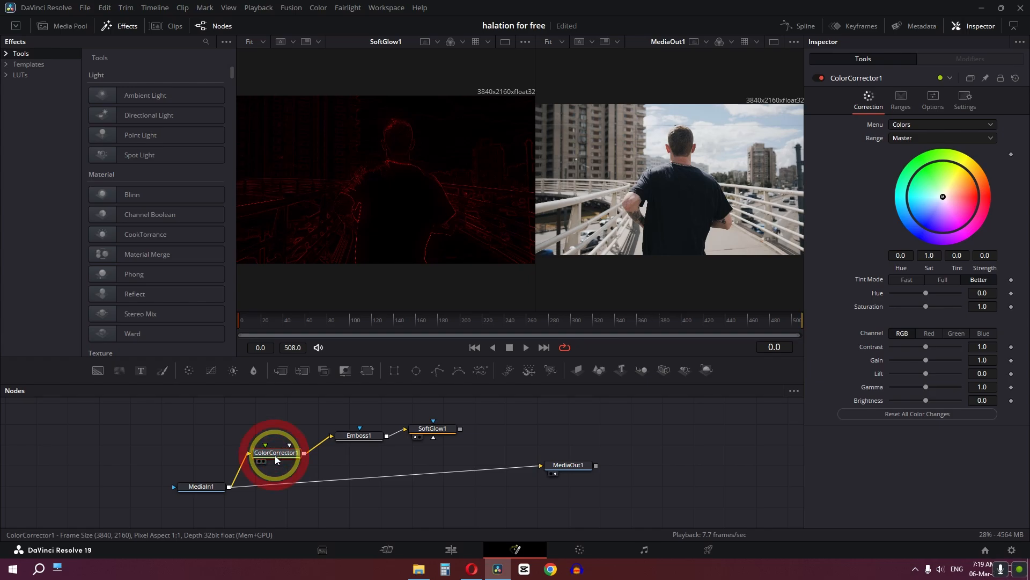
drag(926, 346, 908, 351)
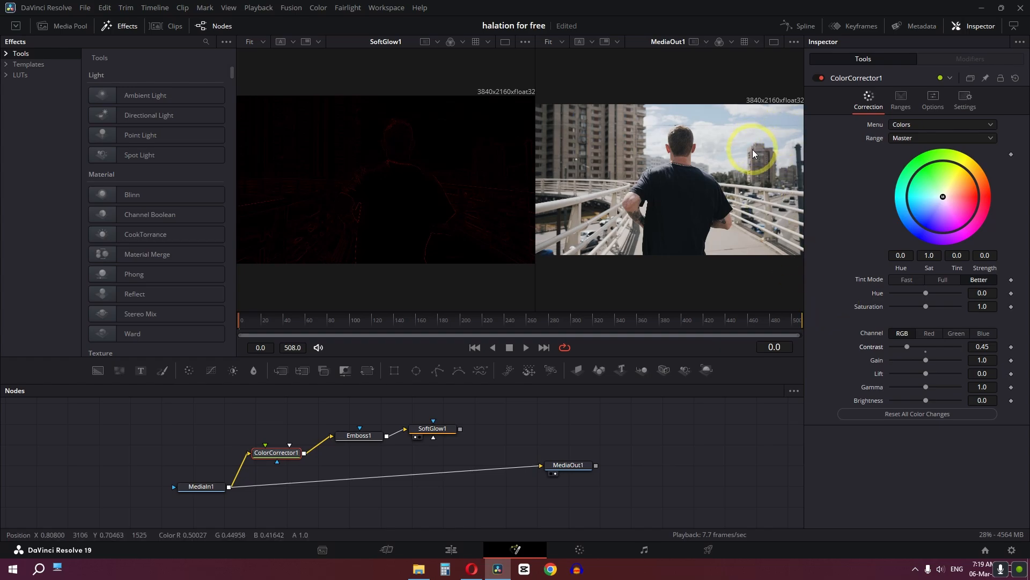
- Insert a Merge node between MediaIn1 and MediaOut1, with the Soft Glow output as its foreground
ctrl+scroll(704, 186, up, 5)
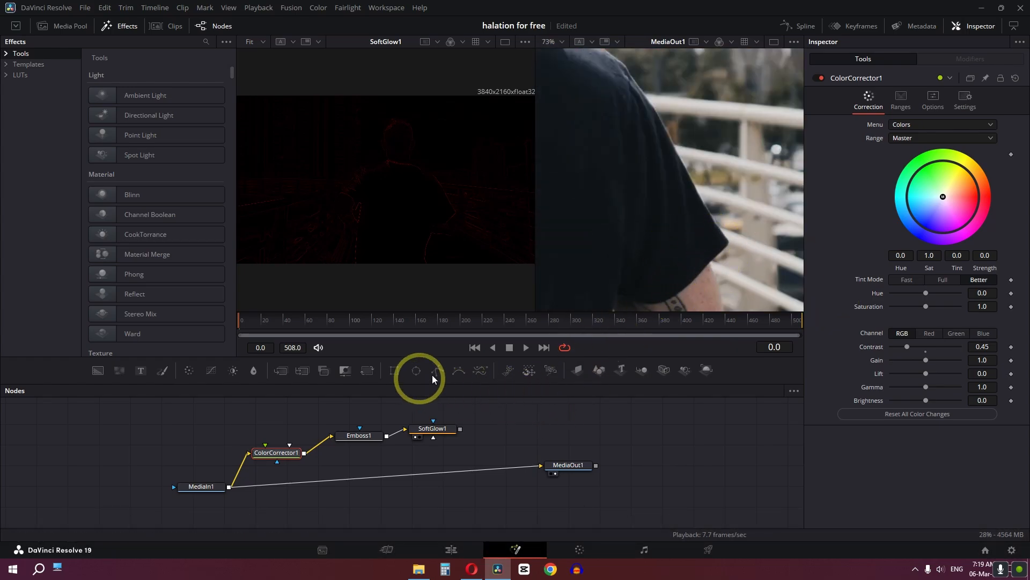
drag(281, 369, 377, 478)
drag(467, 429, 467, 443)
drag(387, 464, 376, 475)
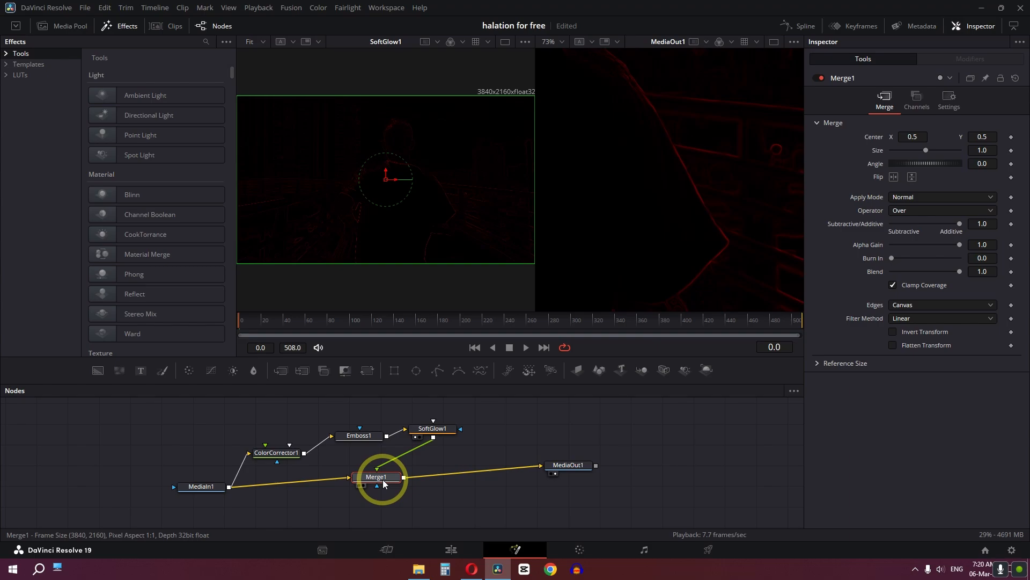
- Set the Merge node's apply mode to Screen
click(906, 198)
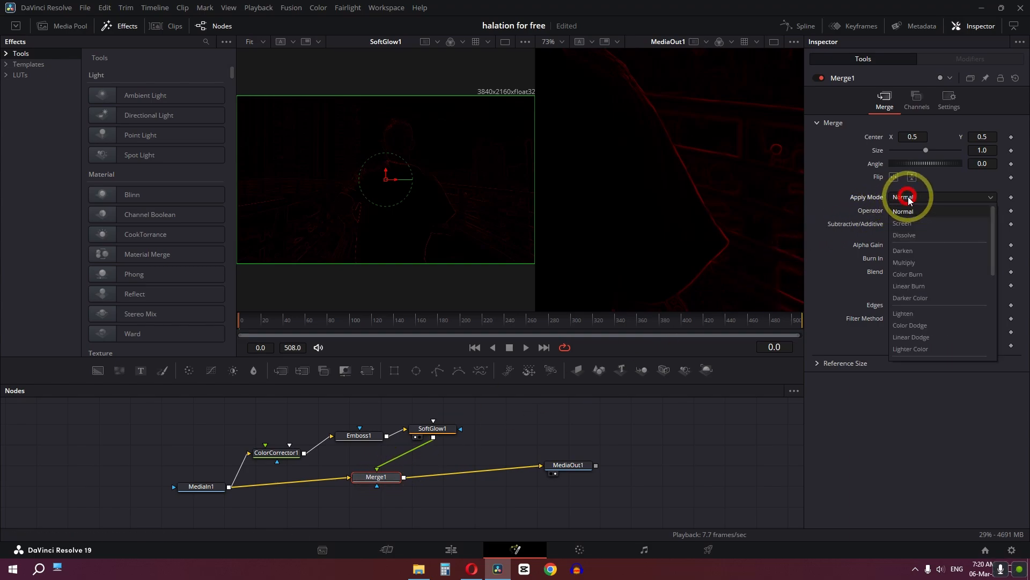
click(920, 226)
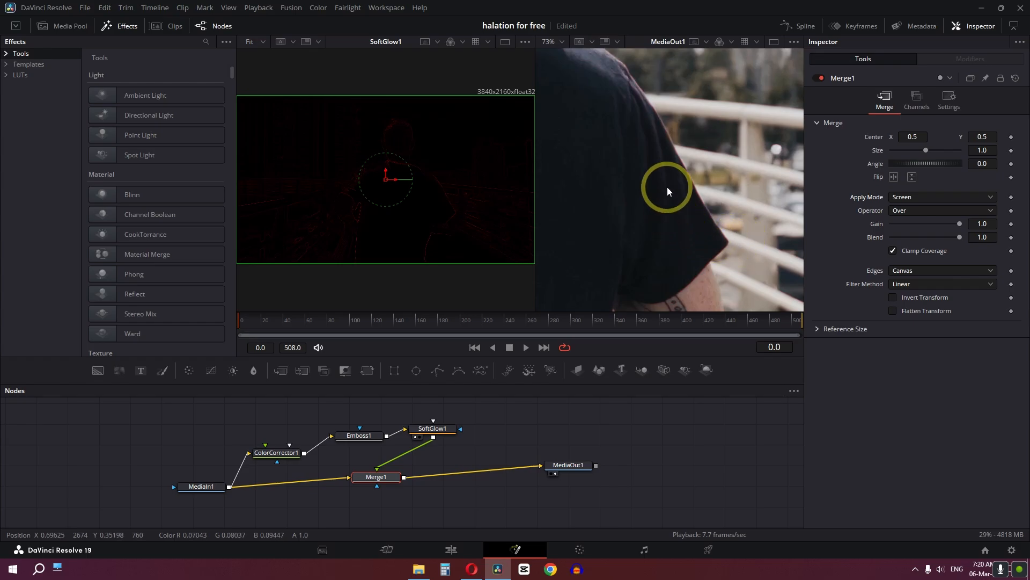
scroll(658, 213, down, 5)
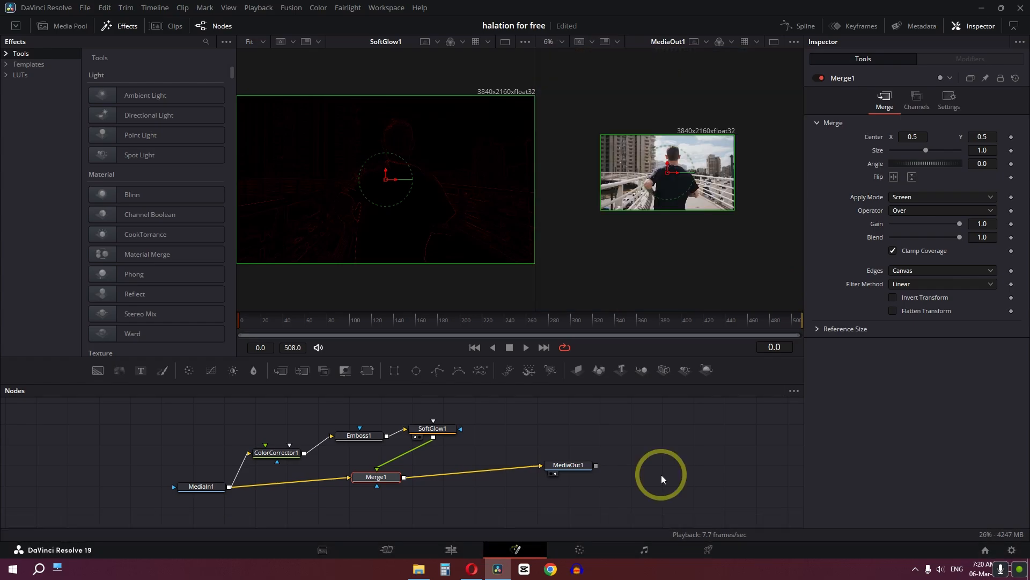
- Open the clip for color grading and add a splitter combiner node after node 01
click(580, 549)
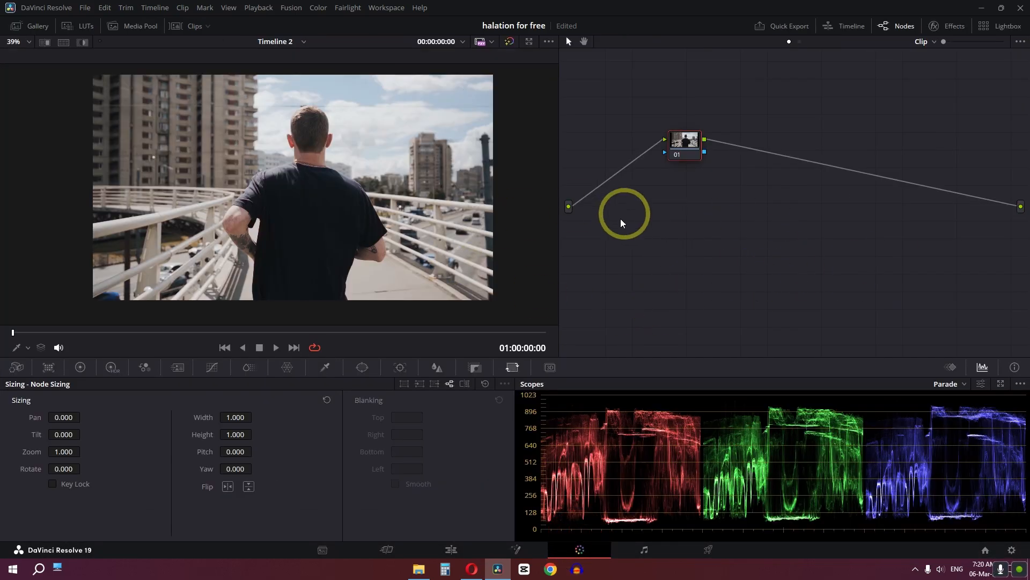
click(318, 8)
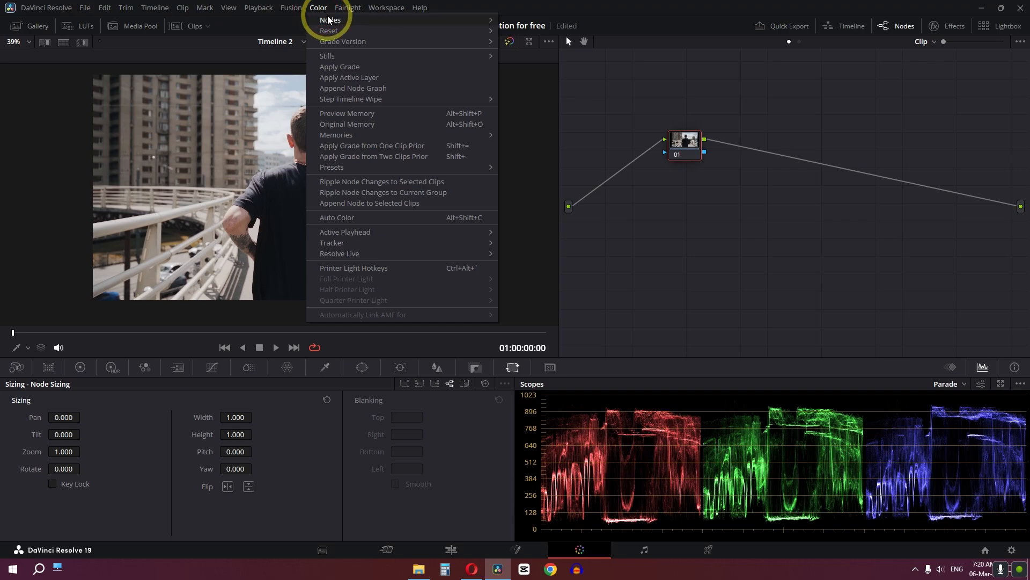
mouse_move(329, 20)
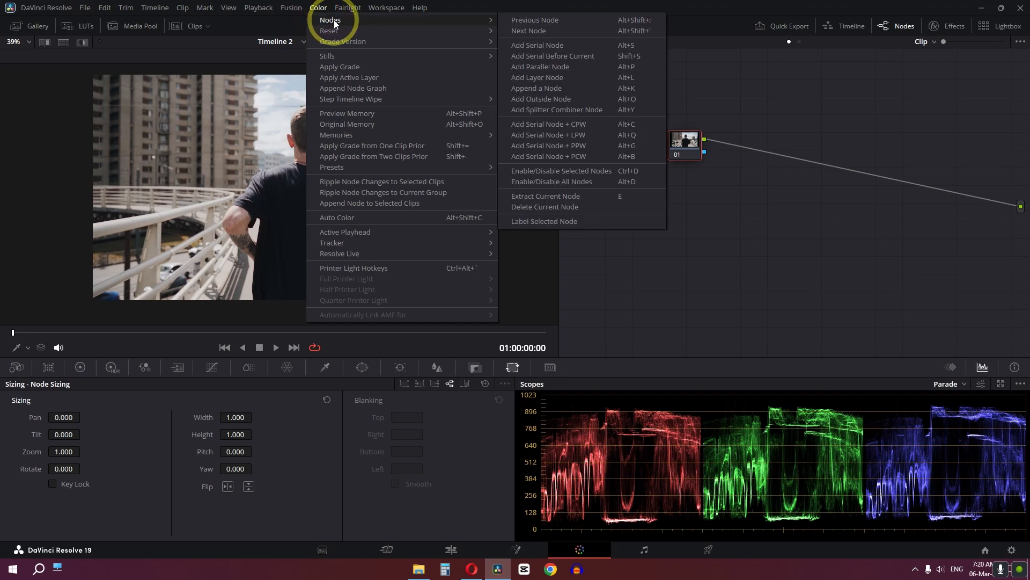
click(540, 111)
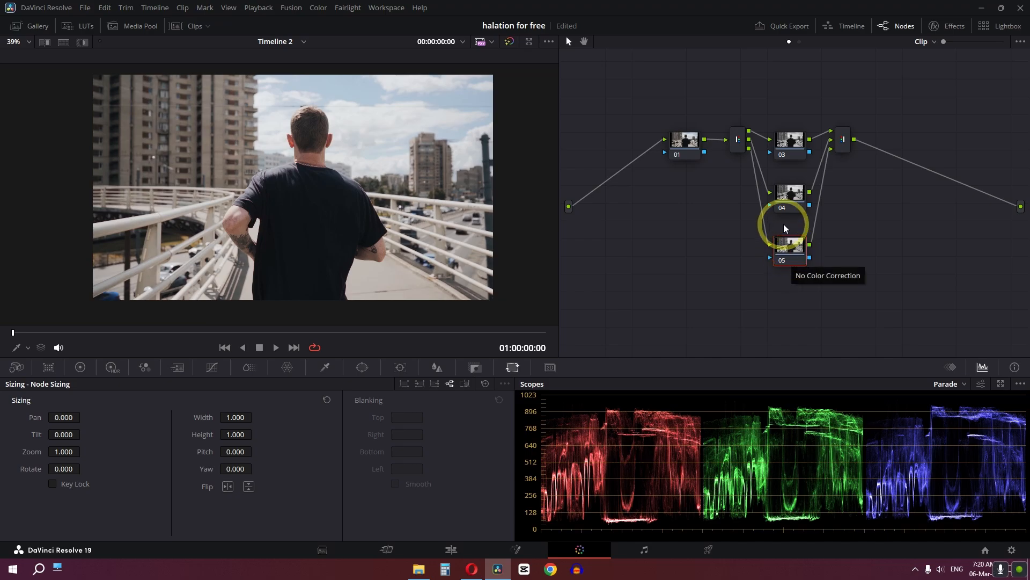
- Apply the Gaussian Blur effect to node 03, the first channel node of the splitter combiner
click(789, 149)
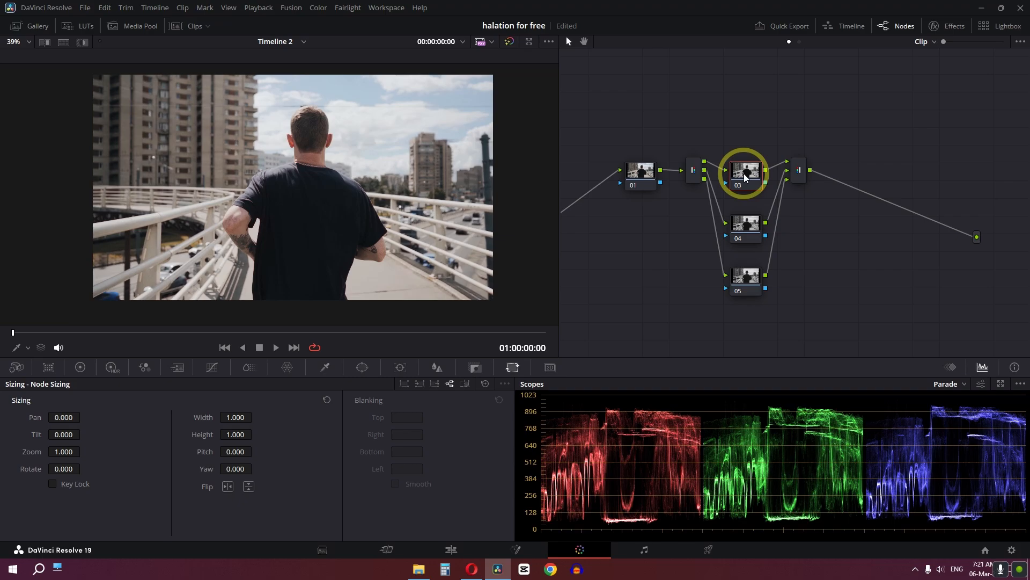
click(948, 28)
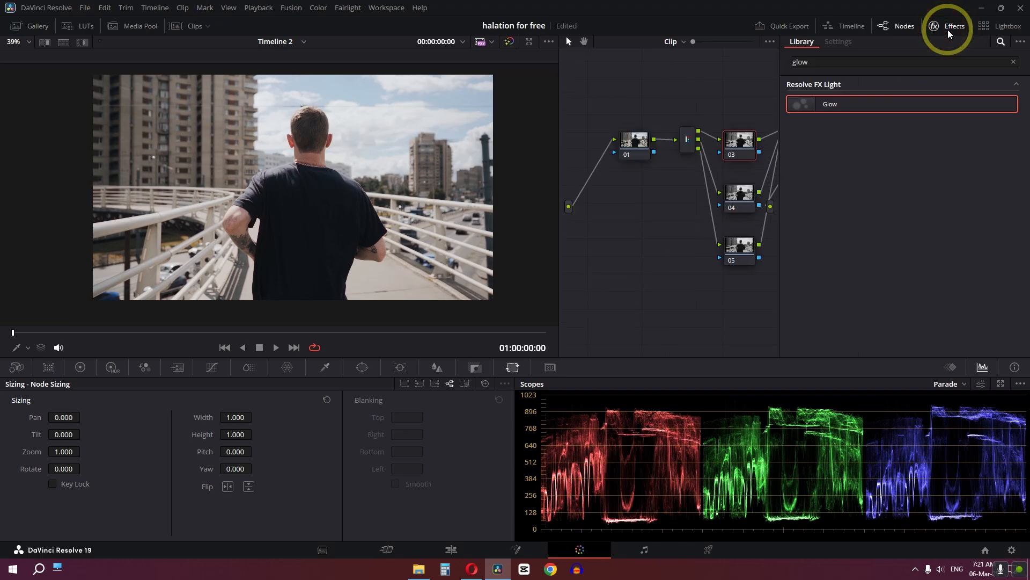
drag(838, 142, 737, 141)
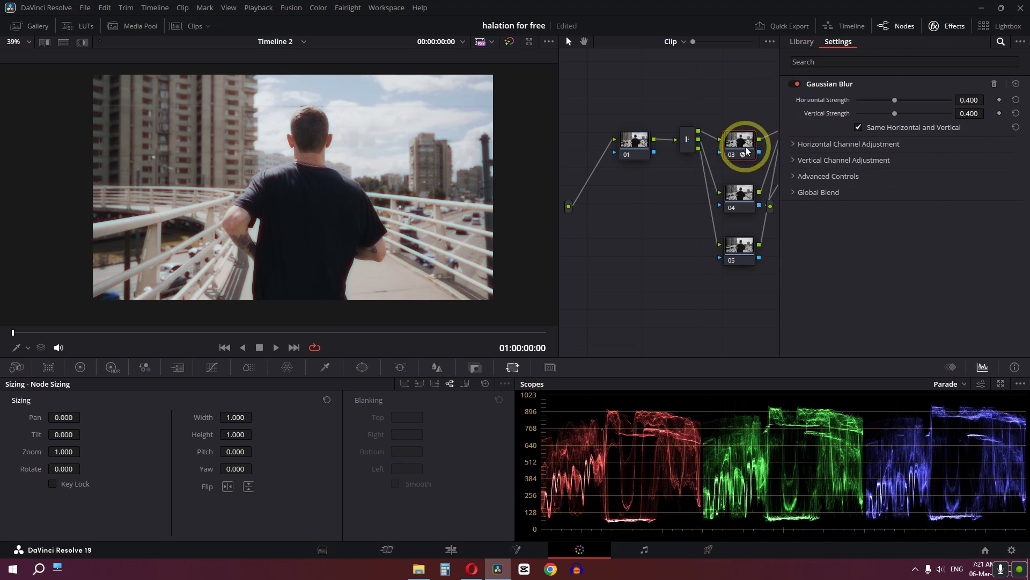
- Lower the Gaussian Blur's horizontal and vertical strength on node 03 to 0.314
scroll(254, 190, up, 6)
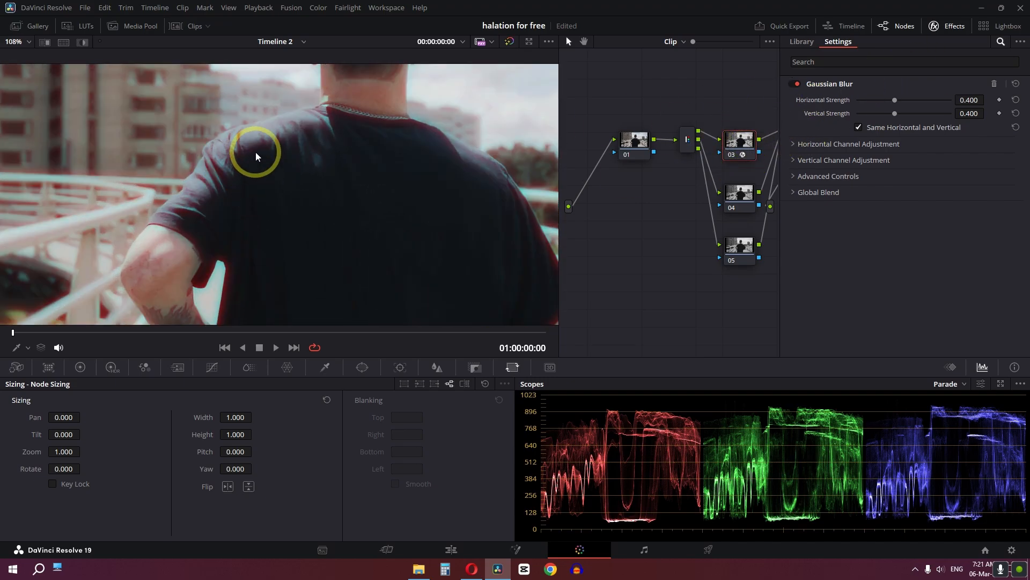
mouse_move(894, 114)
mouse_down()
mouse_move(878, 117)
mouse_move(891, 116)
mouse_up()
drag(423, 238, 383, 174)
scroll(387, 177, down, 6)
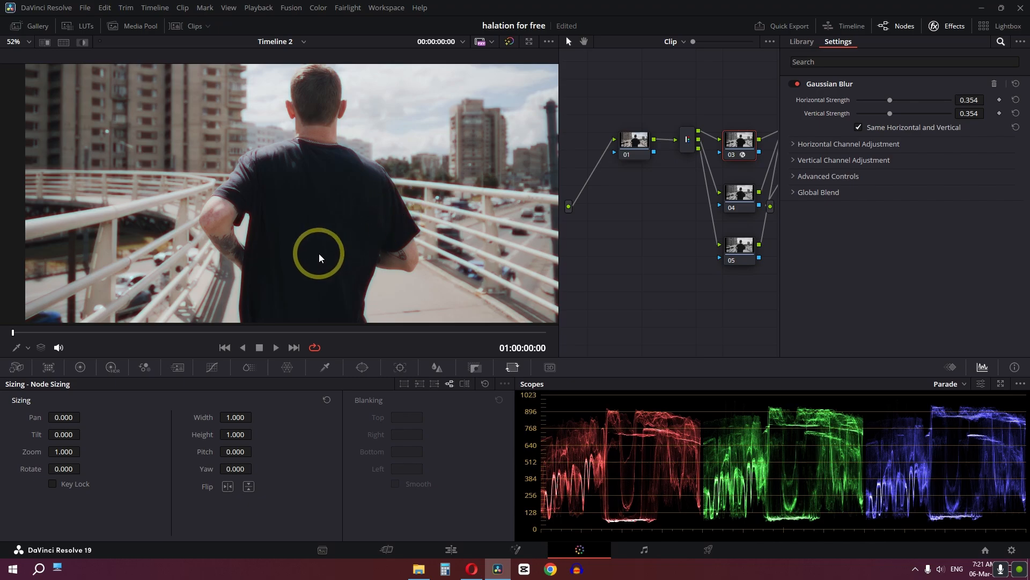
drag(322, 253, 357, 226)
scroll(357, 227, up, 4)
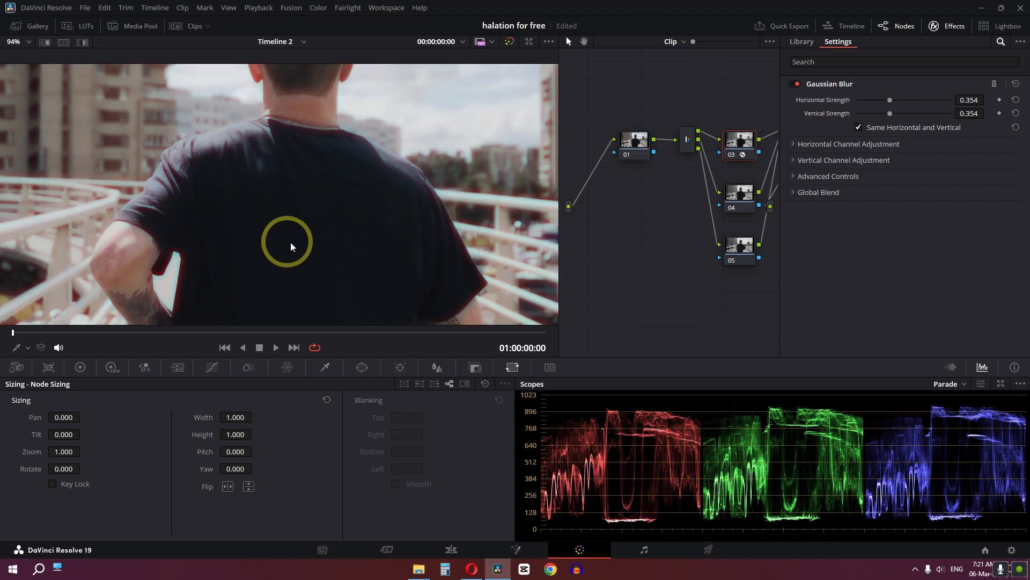
mouse_move(889, 101)
mouse_down()
mouse_move(928, 114)
mouse_move(877, 113)
mouse_move(889, 114)
mouse_up()
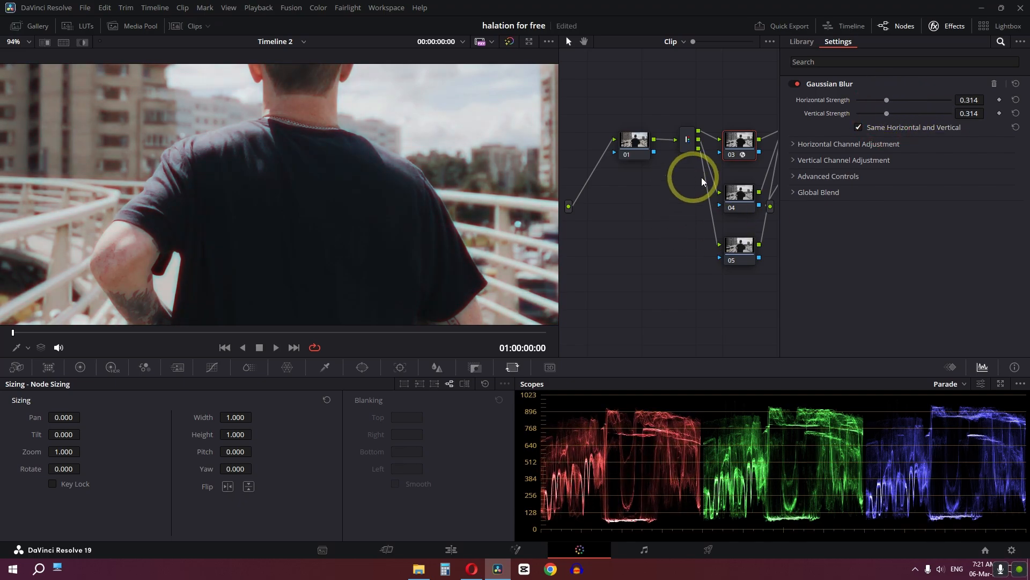
- Find the Glow effect in the effects library and add it as a standalone node above the splitter combiner nodes
mouse_move(647, 237)
mouse_down()
mouse_move(600, 223)
mouse_move(597, 258)
mouse_up()
drag(754, 237, 726, 249)
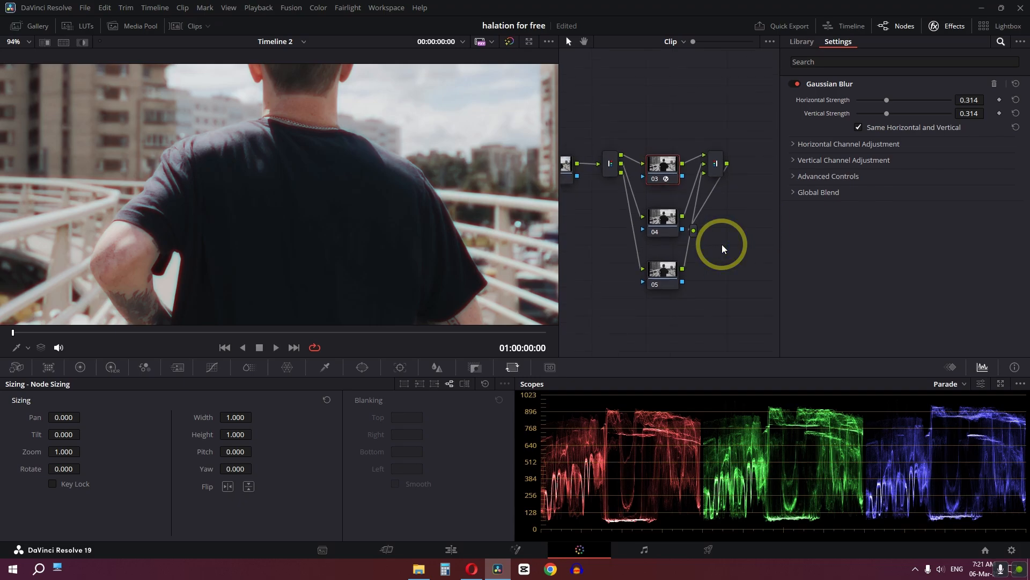
click(996, 60)
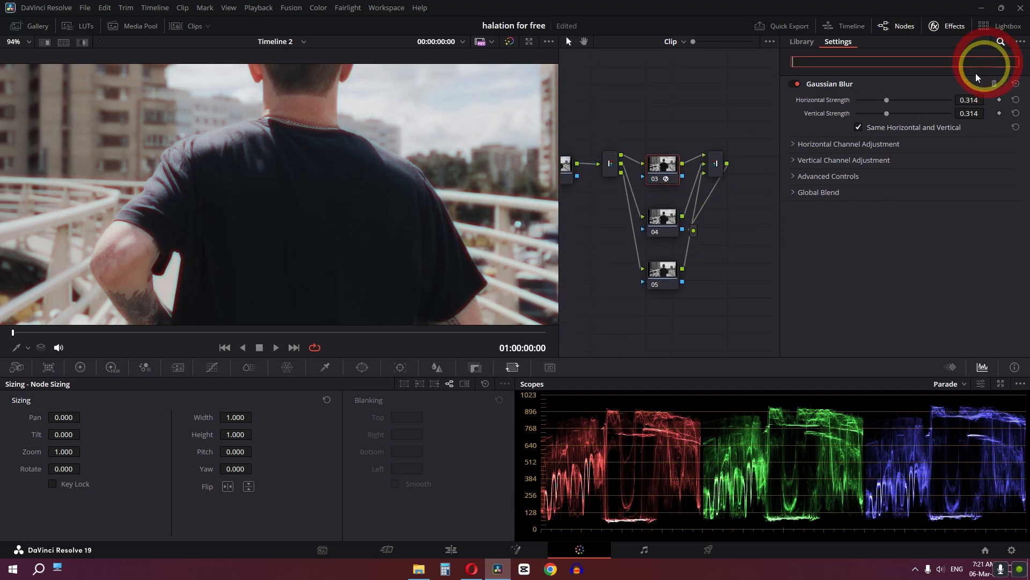
click(748, 98)
click(802, 41)
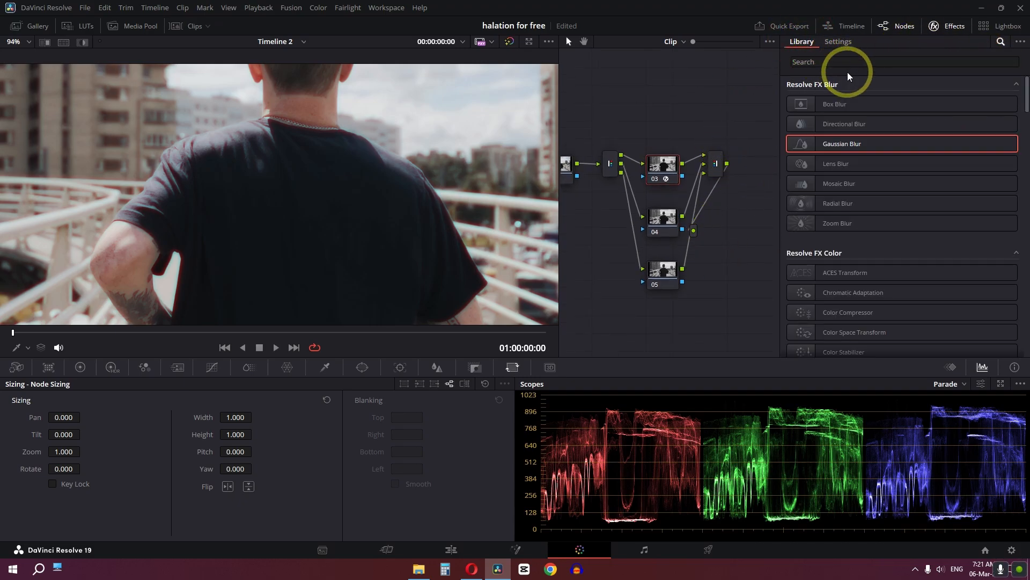
click(843, 60)
text(glow)
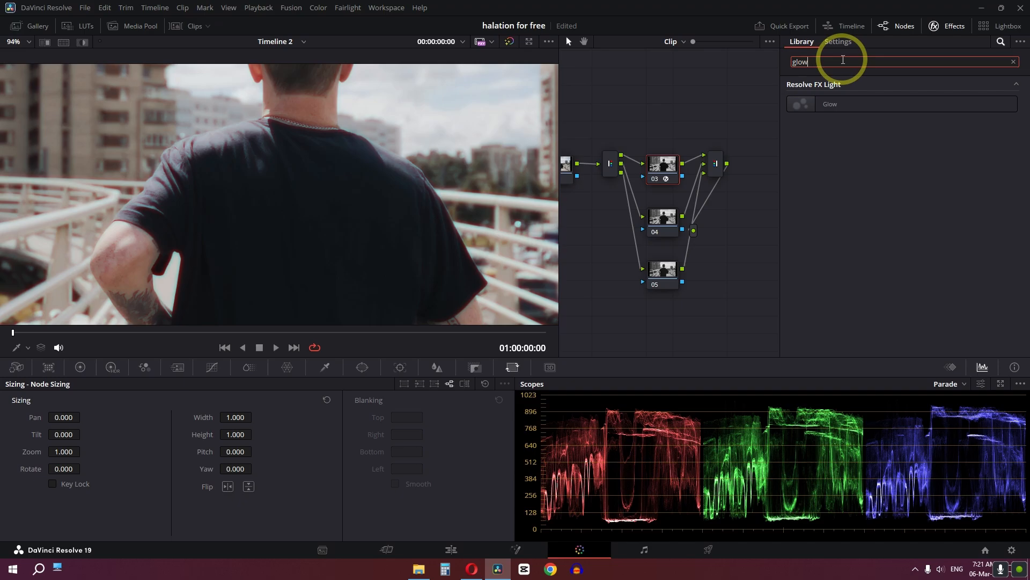
drag(829, 104, 718, 103)
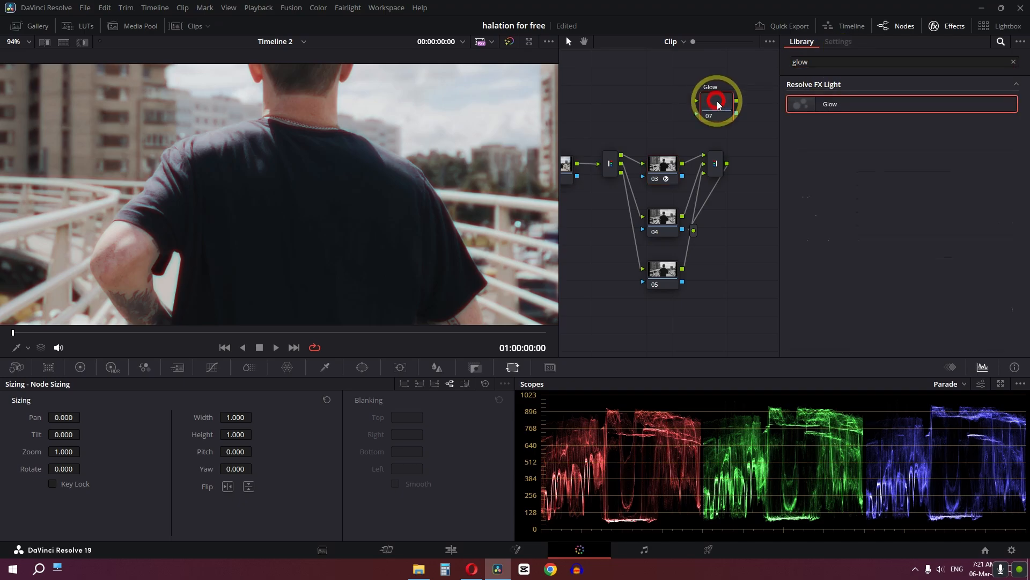
- Move the combiner away from node 03 and insert the Glow node into the connection between them
click(948, 40)
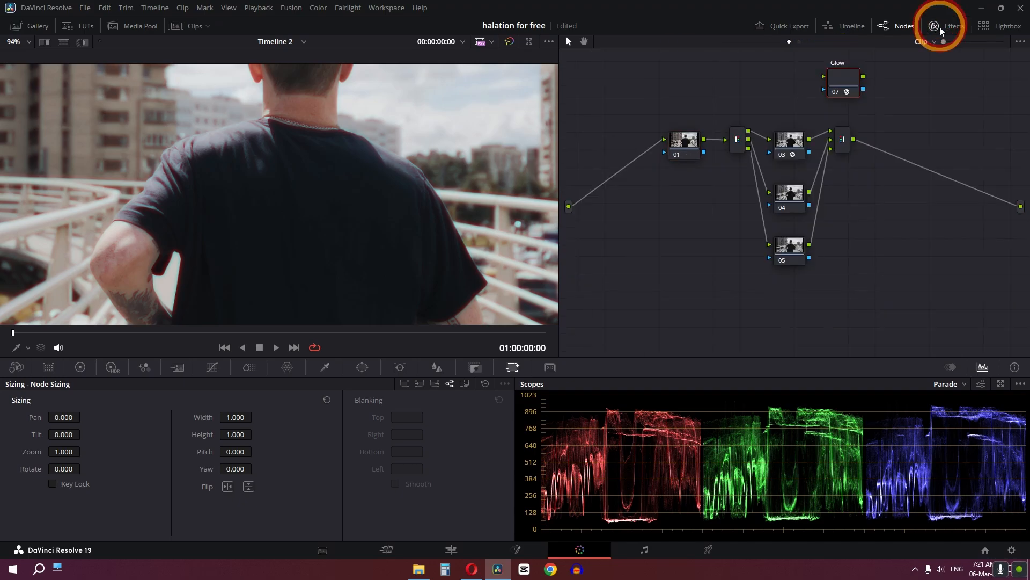
click(895, 143)
drag(746, 197, 616, 227)
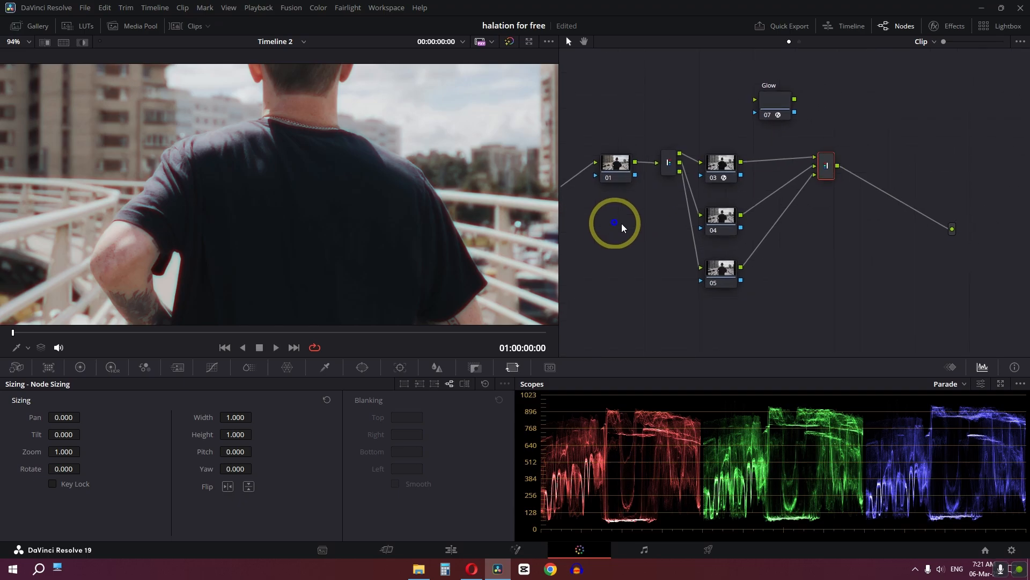
mouse_move(767, 172)
mouse_down()
mouse_move(789, 180)
mouse_move(676, 165)
mouse_move(674, 108)
mouse_move(692, 105)
mouse_move(777, 173)
mouse_up()
drag(720, 108, 730, 146)
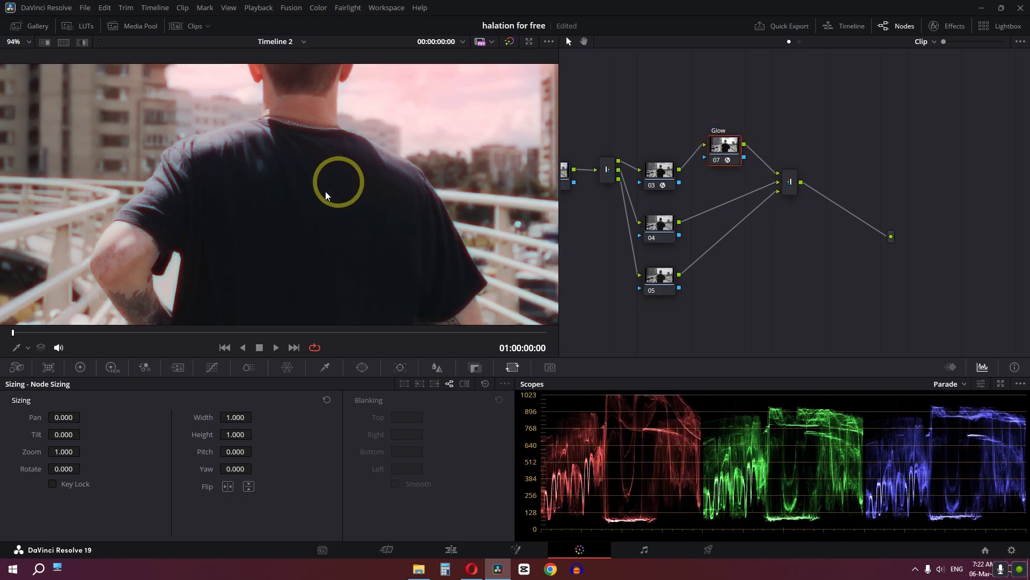
- Set the Glow's spread and its relative red, green and blue spreads to 0.000
click(938, 28)
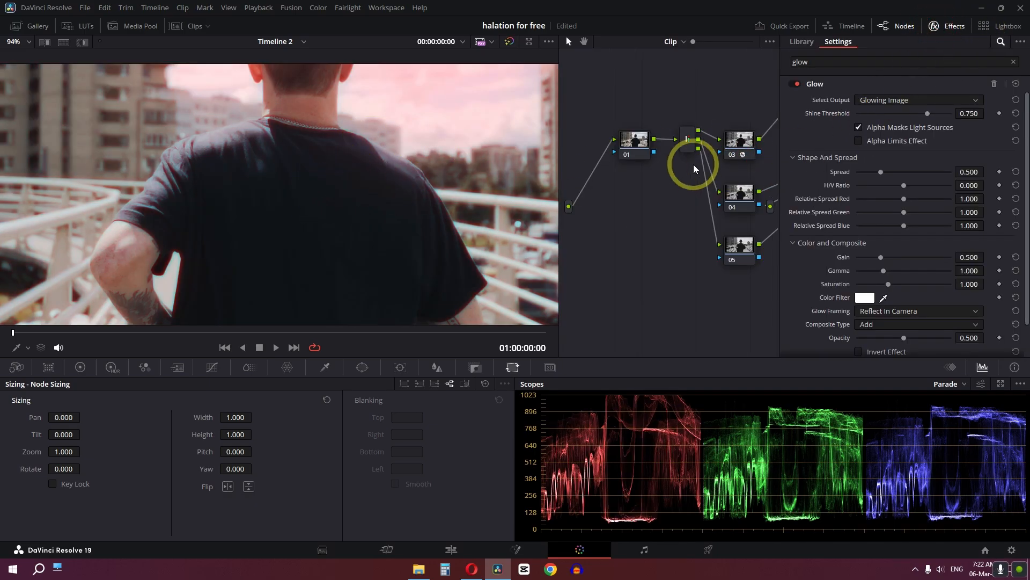
drag(695, 168, 553, 313)
drag(881, 172, 820, 175)
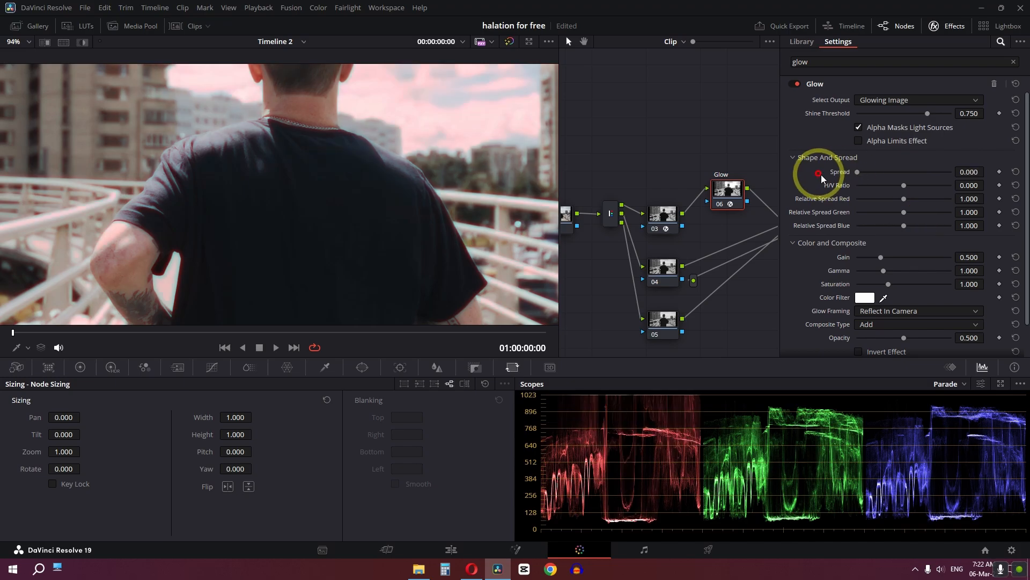
drag(904, 199, 837, 200)
drag(904, 212, 831, 192)
drag(904, 226, 818, 226)
- Set the Glow's saturation to 0.000, gamma to 3.000, gain to 0.022 and opacity to 0.070
drag(886, 283, 823, 283)
drag(883, 270, 969, 257)
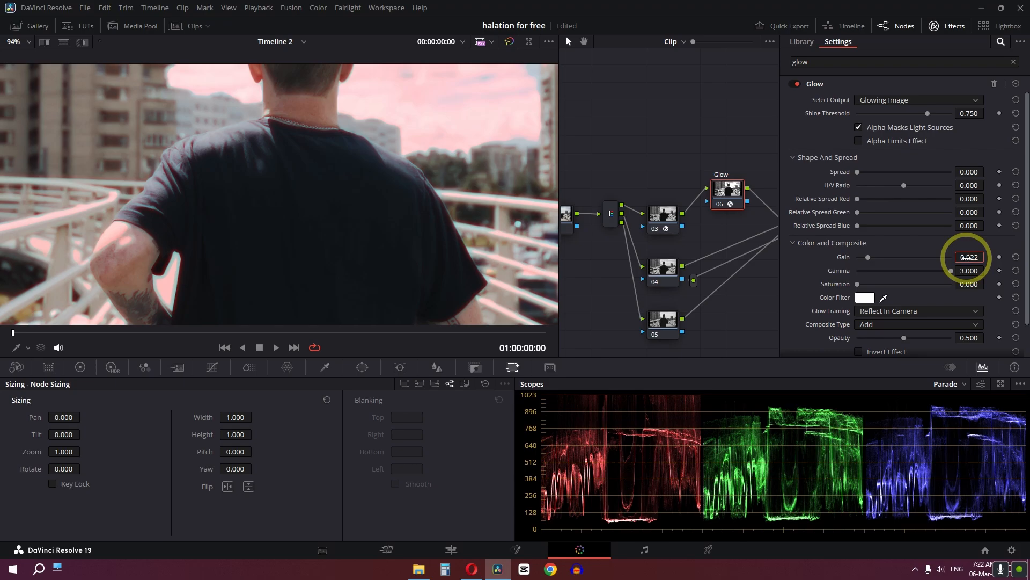
drag(968, 337, 849, 344)
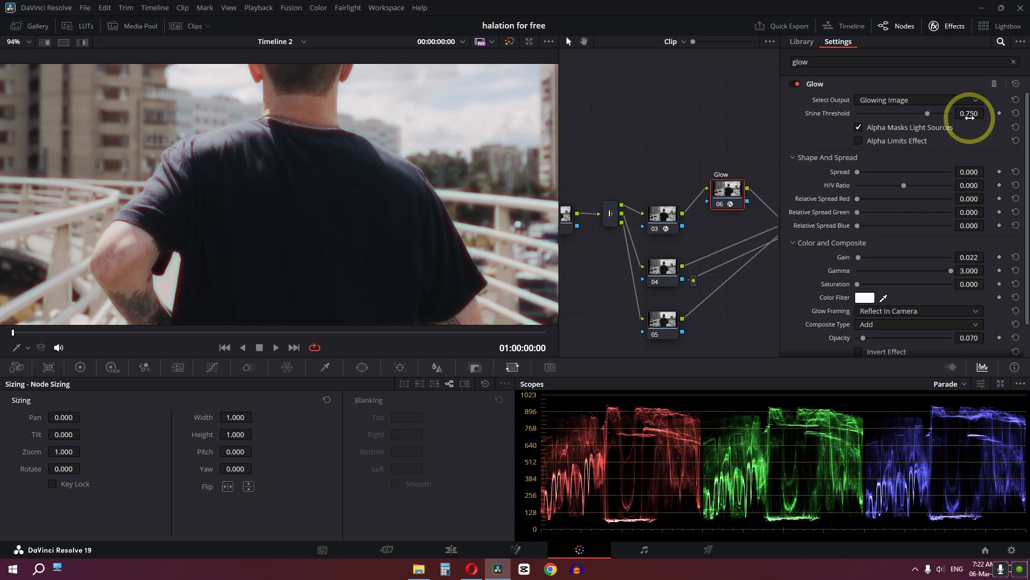
- Set the Glow's shine threshold to 0.636 and H/V ratio to -0.196, with the effect inverted
click(975, 116)
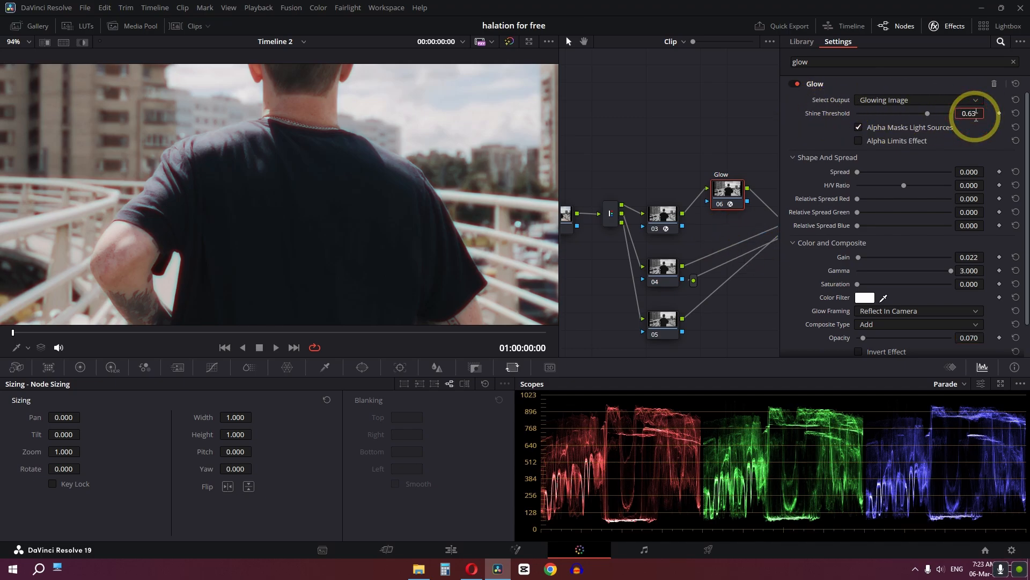
text(0.636)
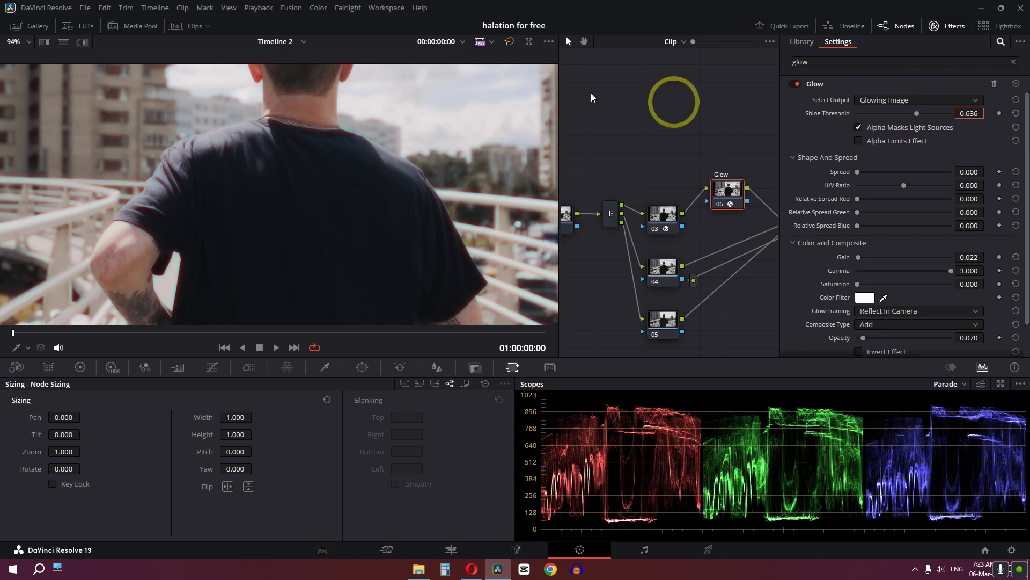
click(975, 185)
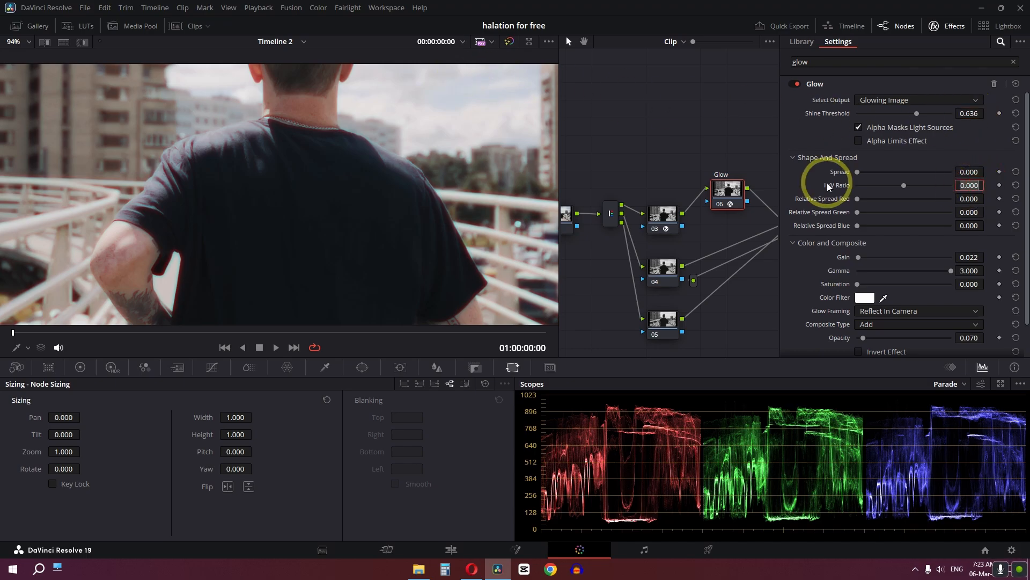
text(-0.196)
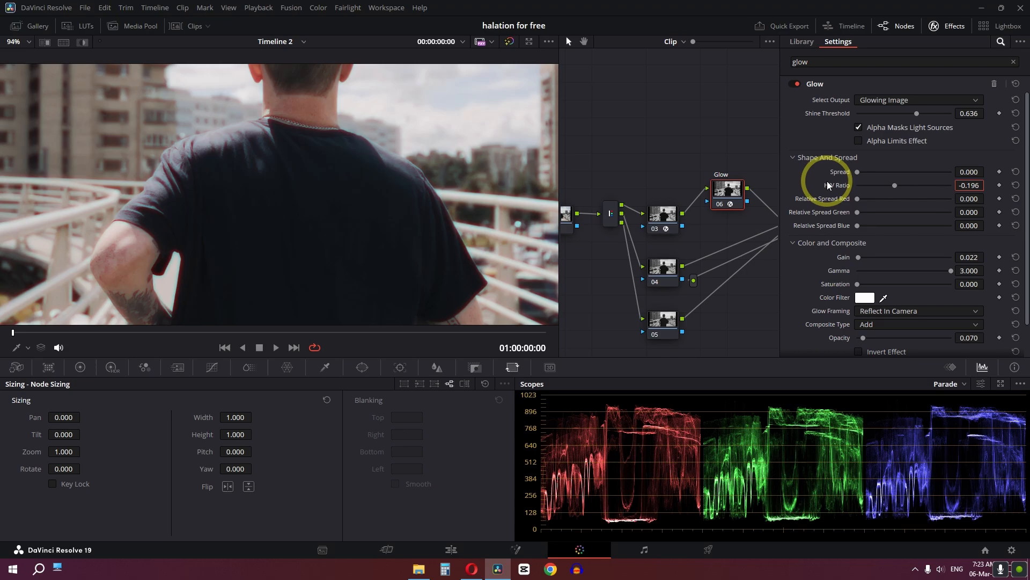
click(827, 182)
scroll(818, 316, down, 1)
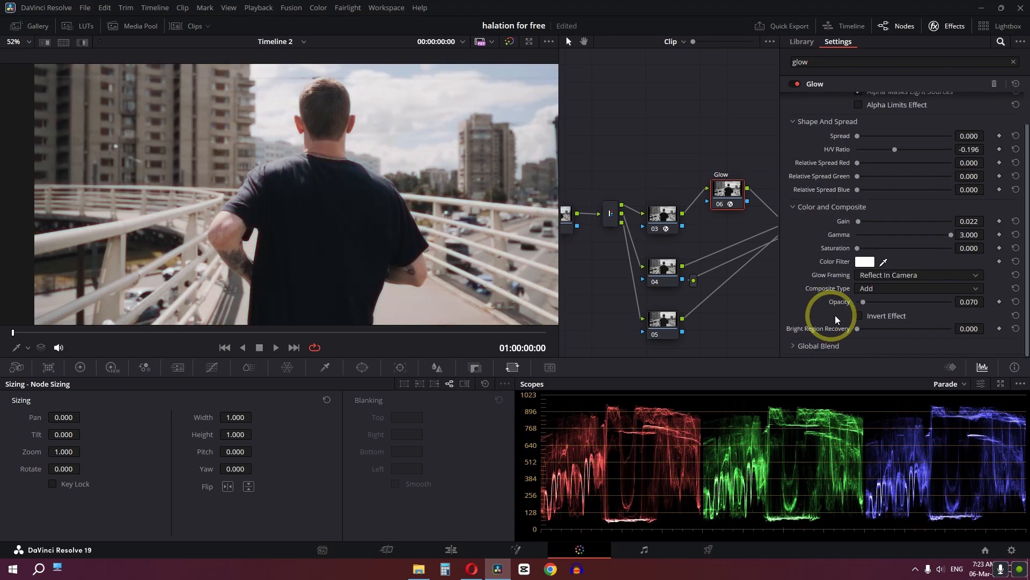
click(858, 316)
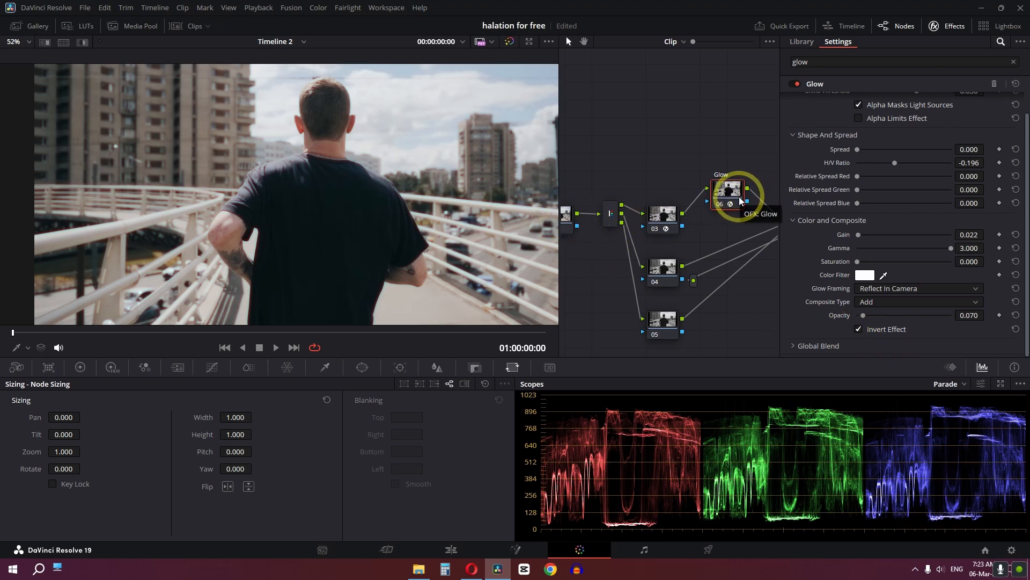
- Compare the image with the Glow node disabled and enabled, and play the opening seconds of the clip
key(ctrl+d)
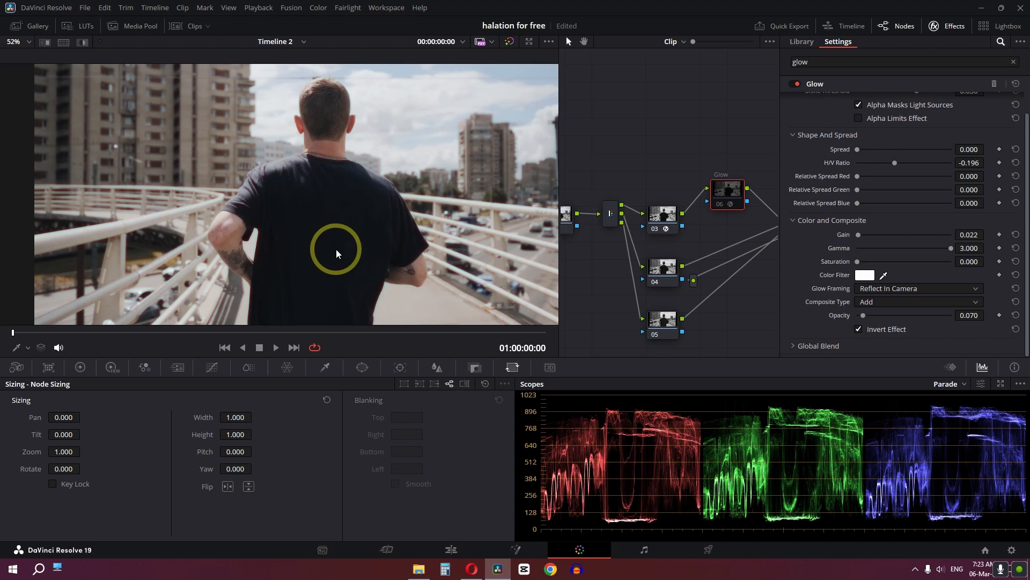
key(ctrl+d)
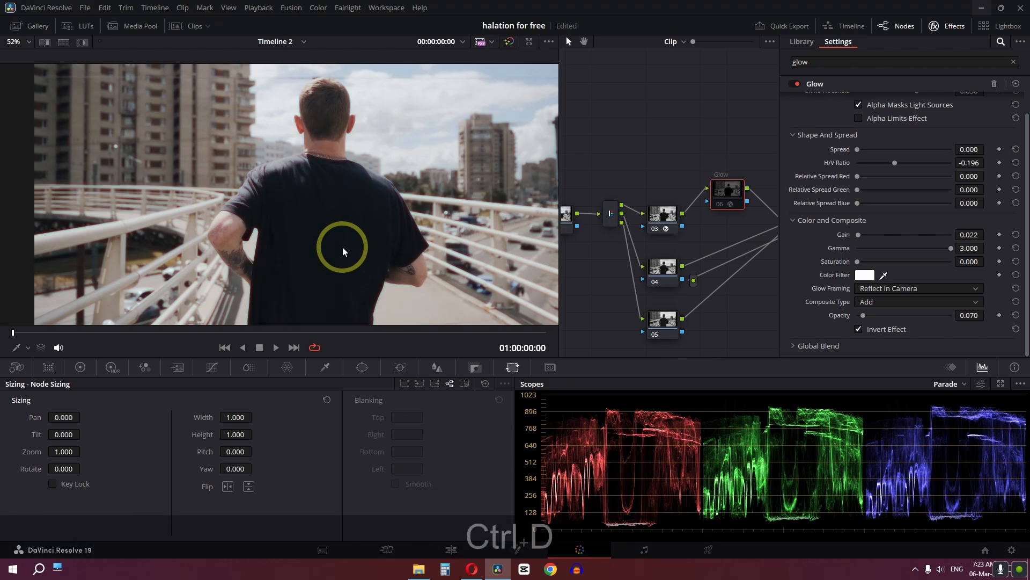
key(ctrl+d)
scroll(284, 236, down, 2)
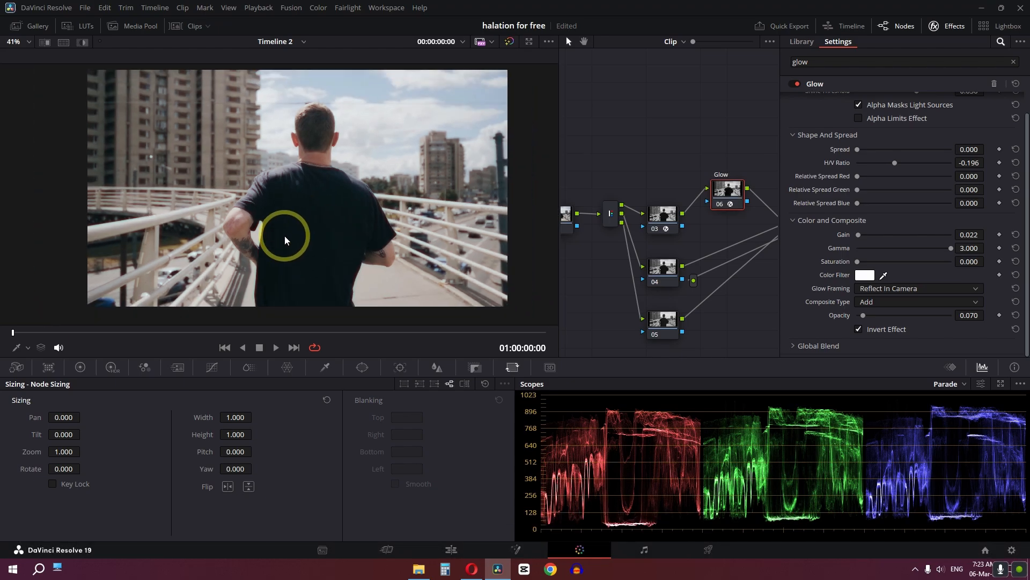
scroll(286, 234, up, 1)
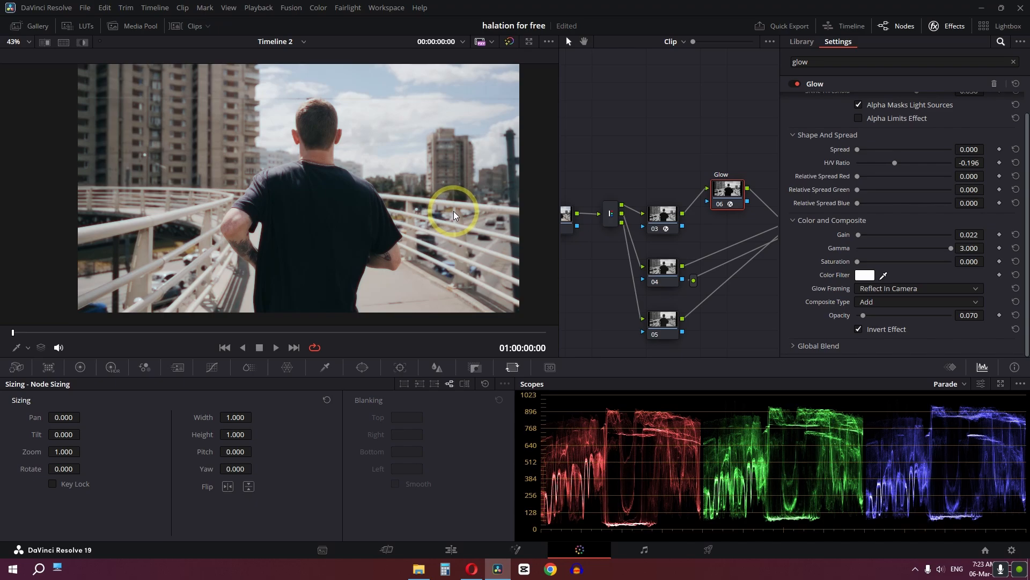
click(277, 348)
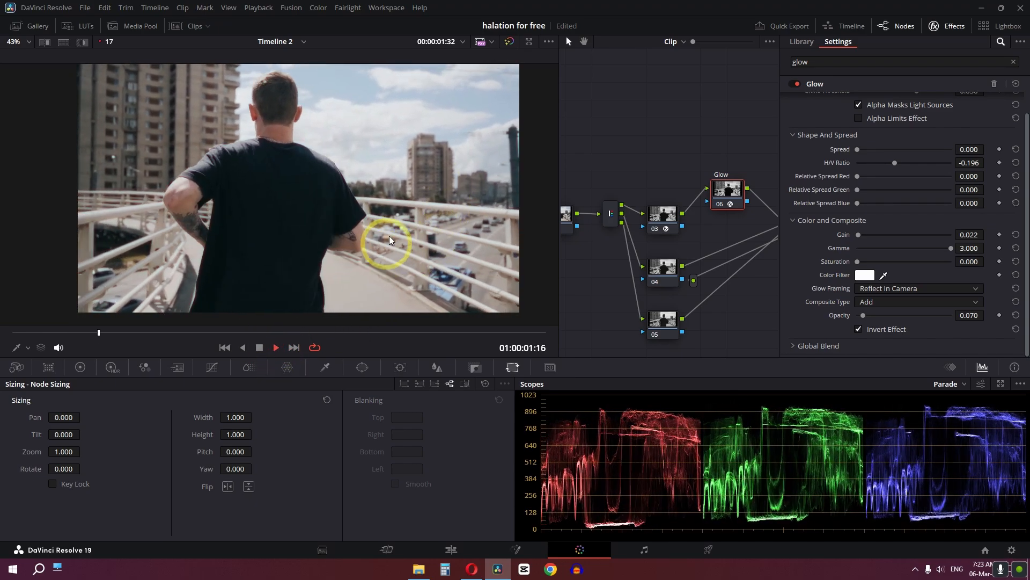
key(space)
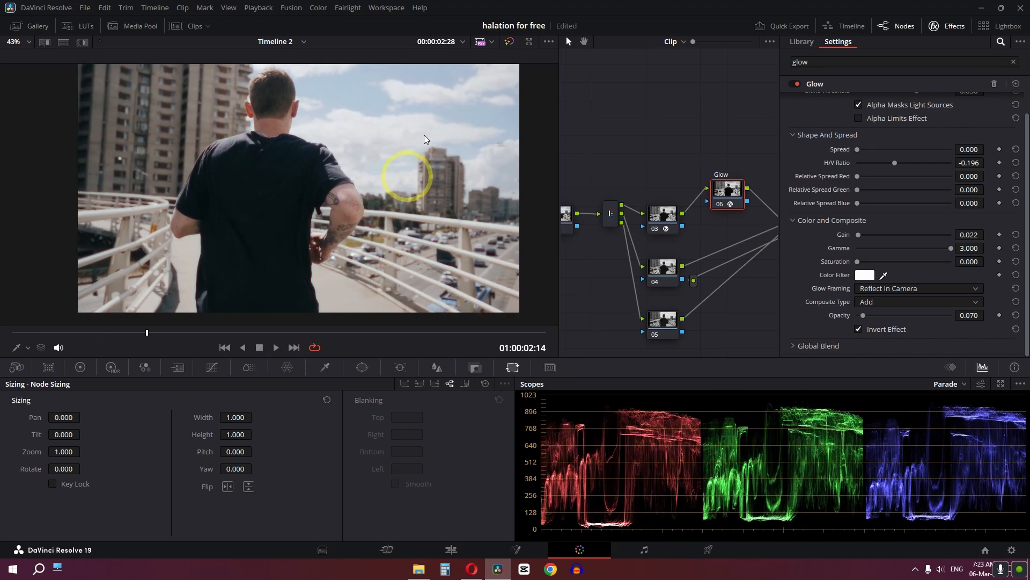
- Compare the clip with all color grades and Fusion effects bypassed and active
click(509, 41)
click(509, 42)
click(509, 41)
click(509, 41)
click(510, 41)
click(509, 42)
click(510, 42)
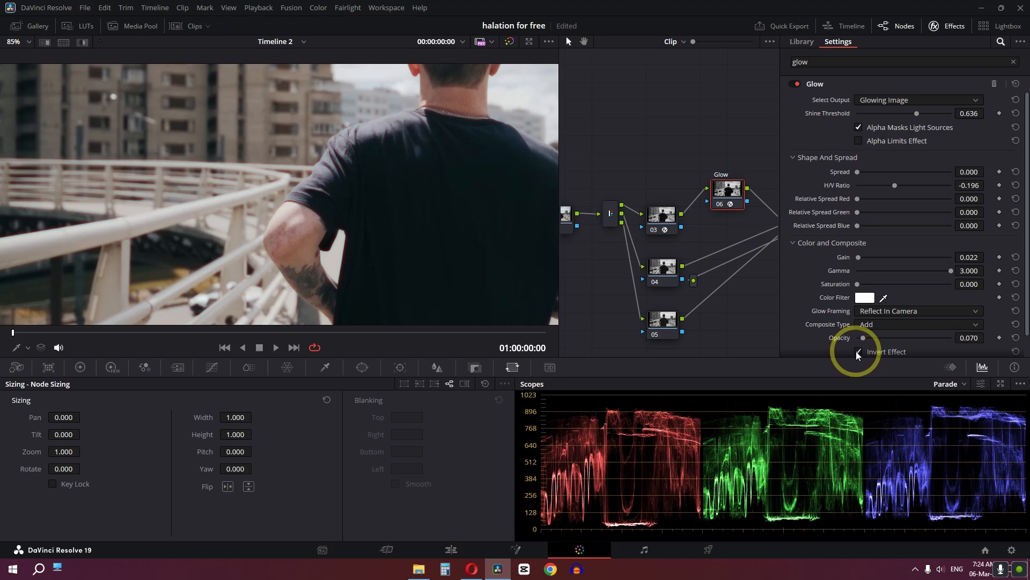
- Check the Glow's inversion by toggling it, and play the whole frame of the clip to review the look
click(858, 352)
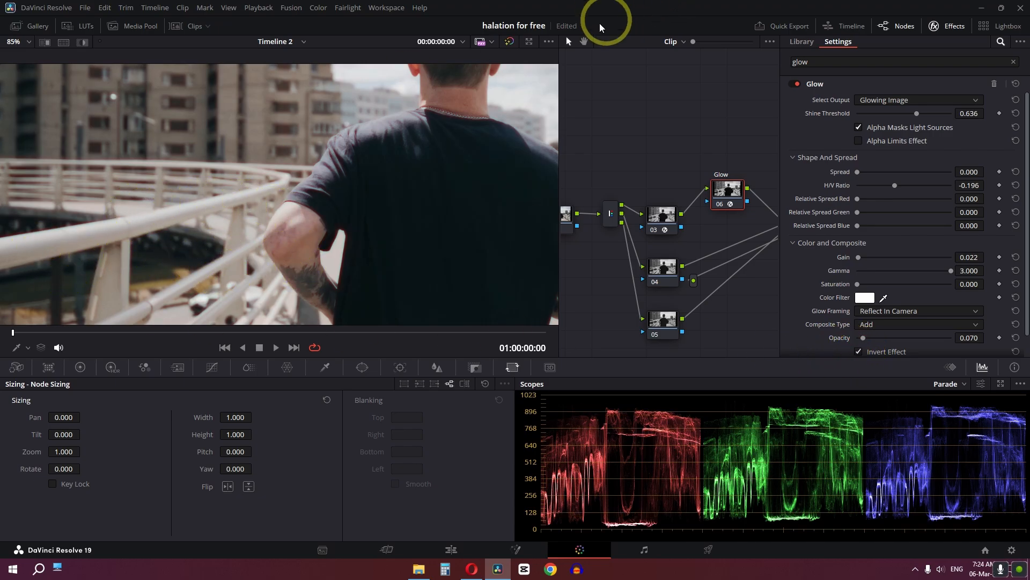
scroll(310, 156, down, 2)
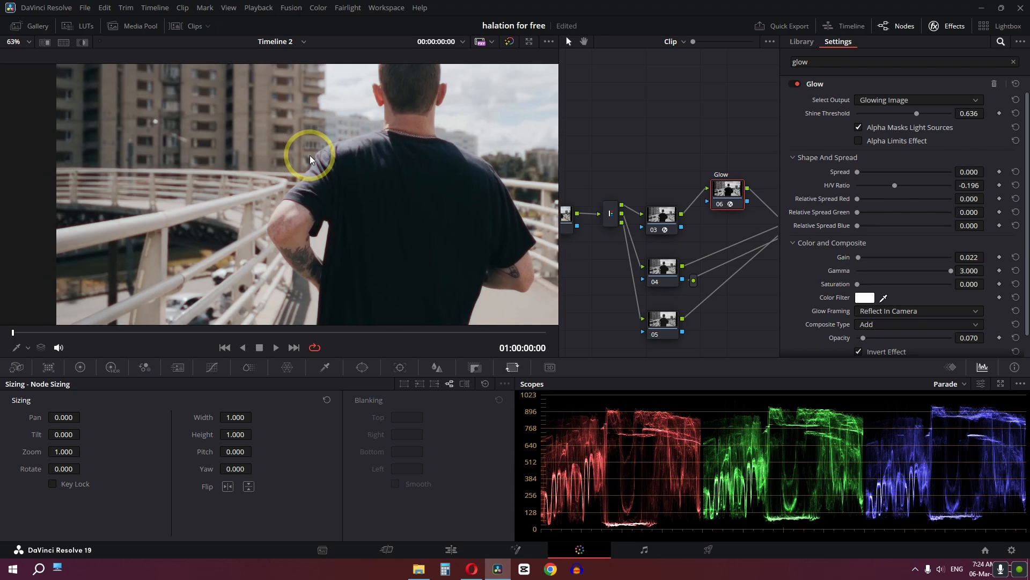
scroll(310, 155, down, 2)
key(space)
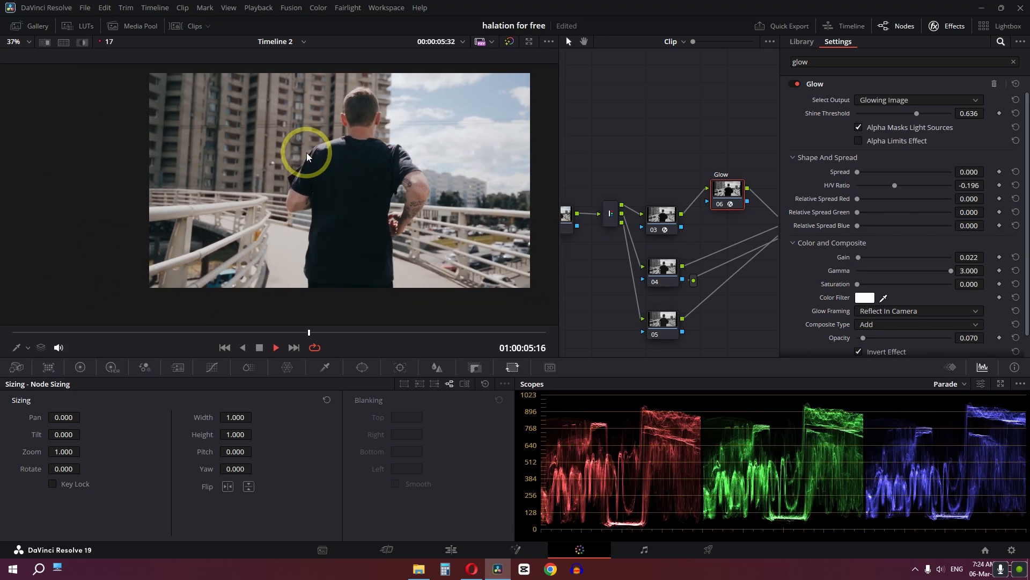